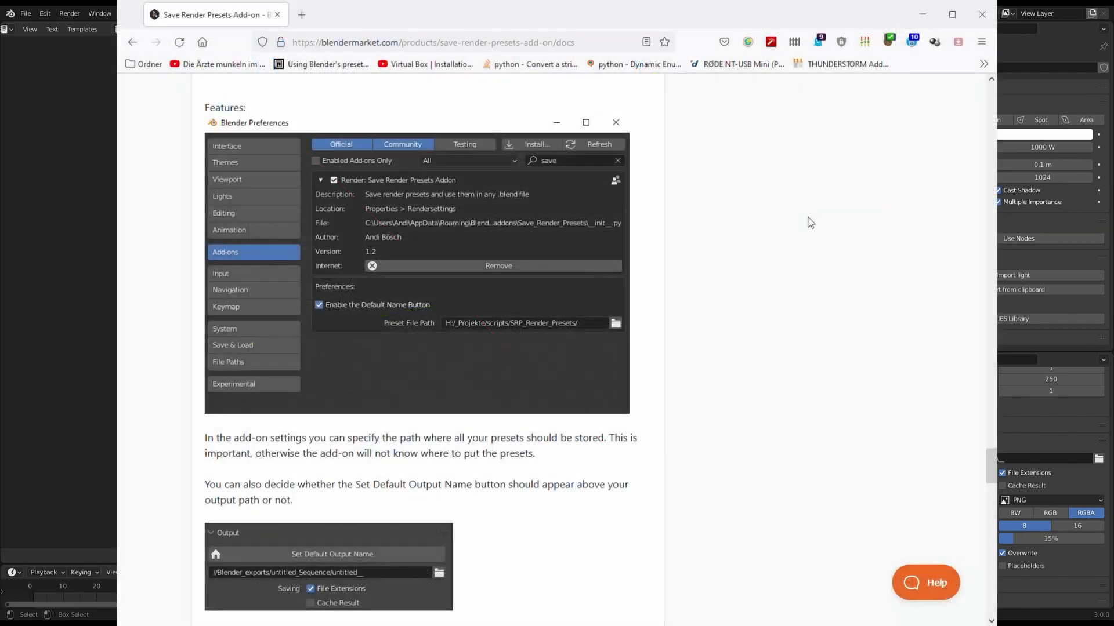
Read the add-on documentation on the preset path, default output name, camera settings and text editor export.
scroll(720, 243, down, 3)
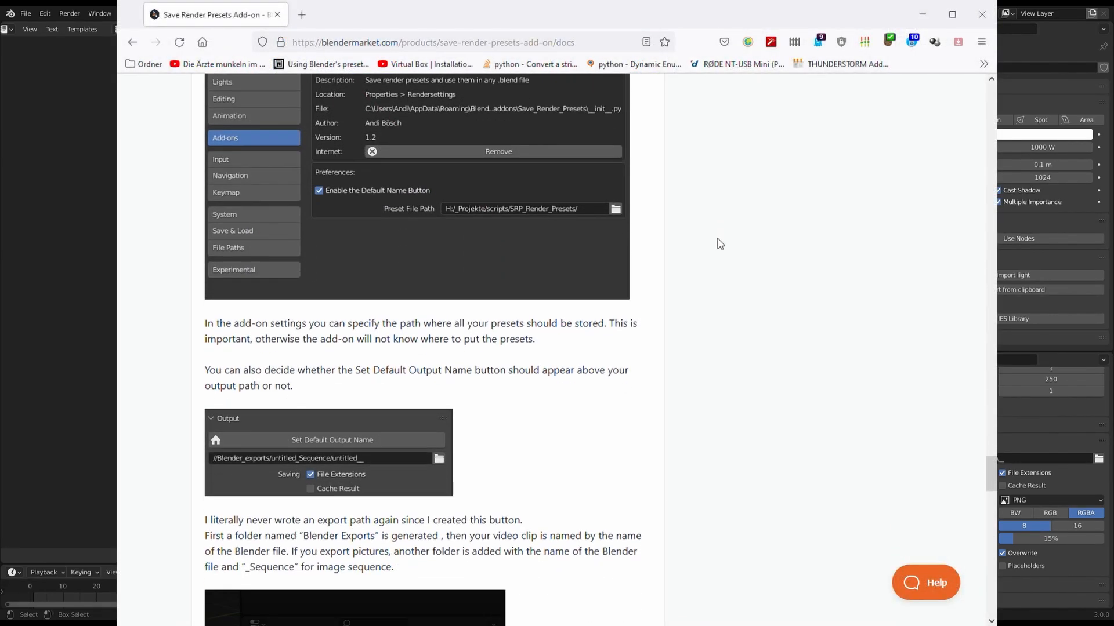
scroll(720, 243, down, 6)
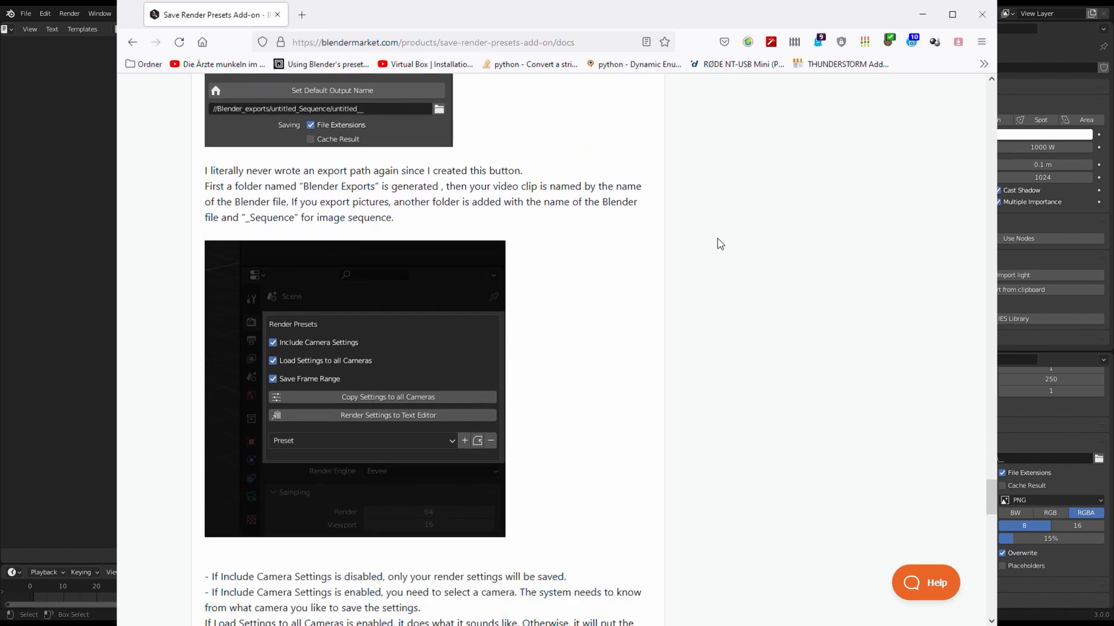
scroll(720, 244, down, 6)
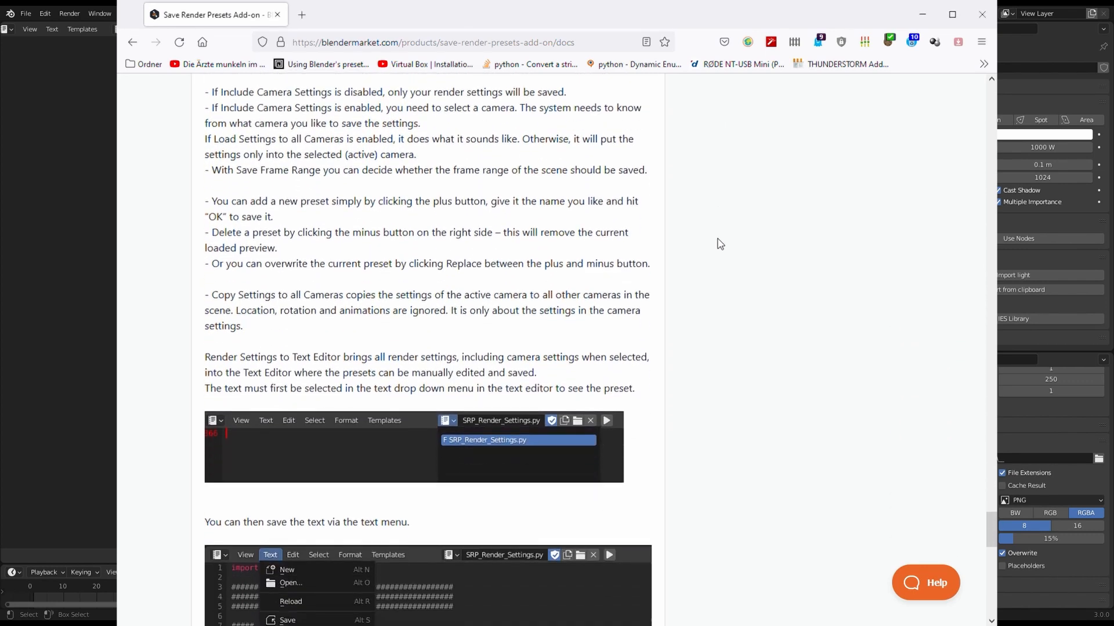
scroll(720, 244, down, 8)
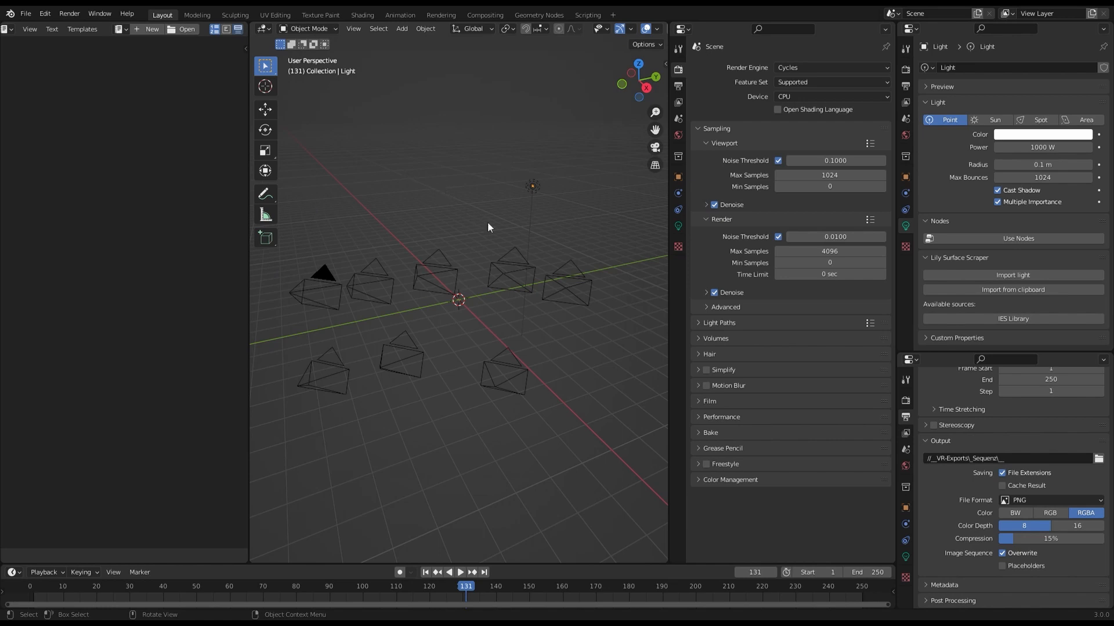
In Blender, install the add-on from Save_Render_Presets_v1_3_blender_2_9x_blender_3_0.zip, then enable it and expand its details.
click(46, 14)
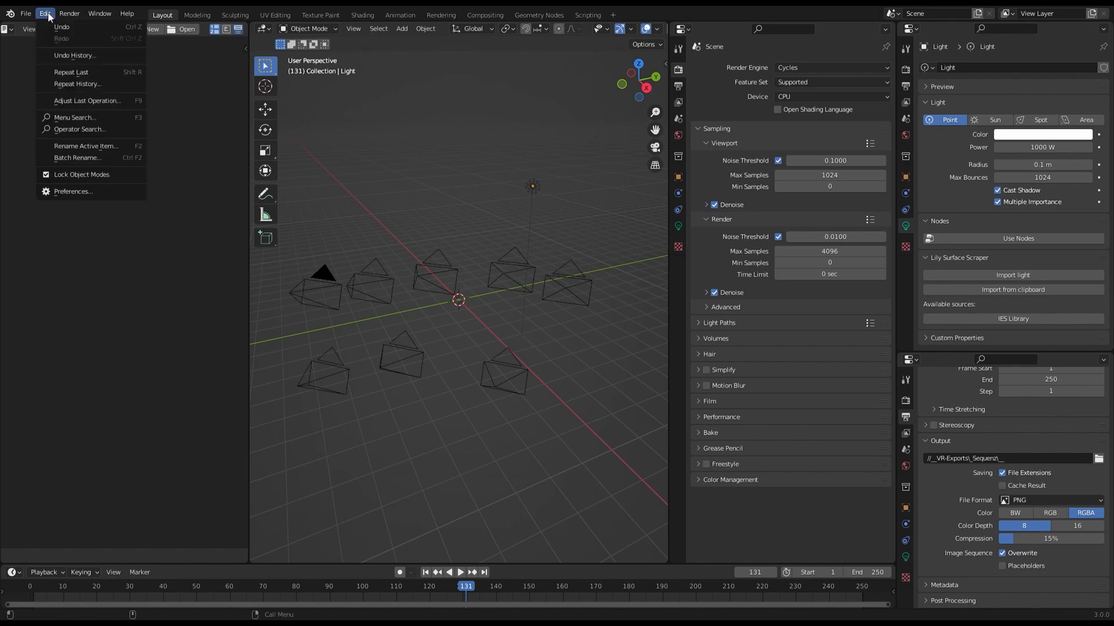
click(91, 190)
click(40, 157)
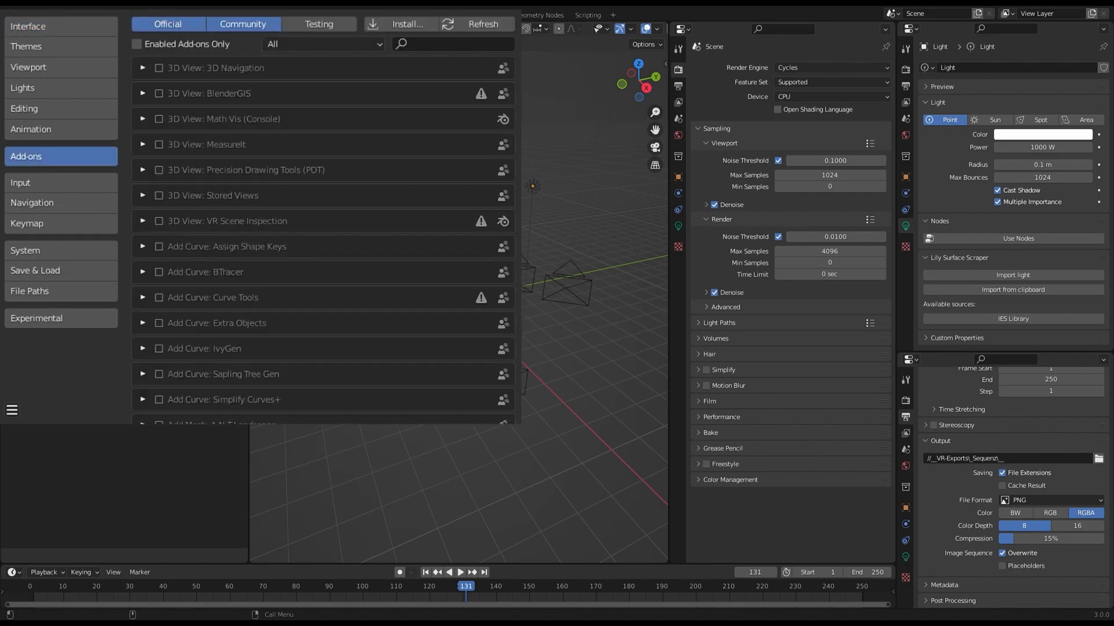
click(410, 22)
click(432, 100)
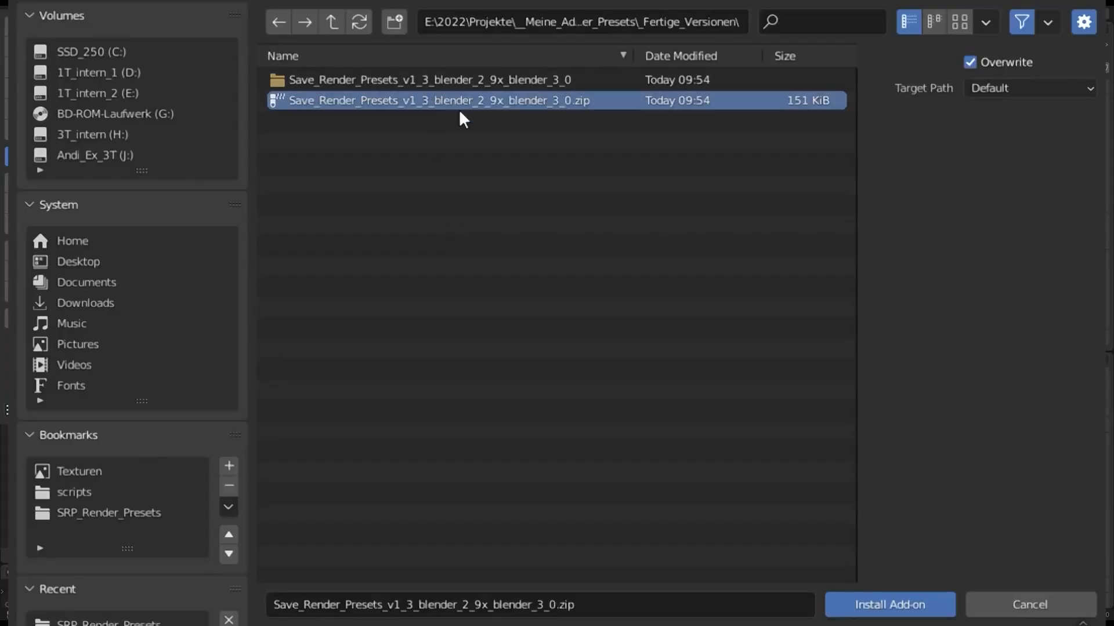
click(909, 603)
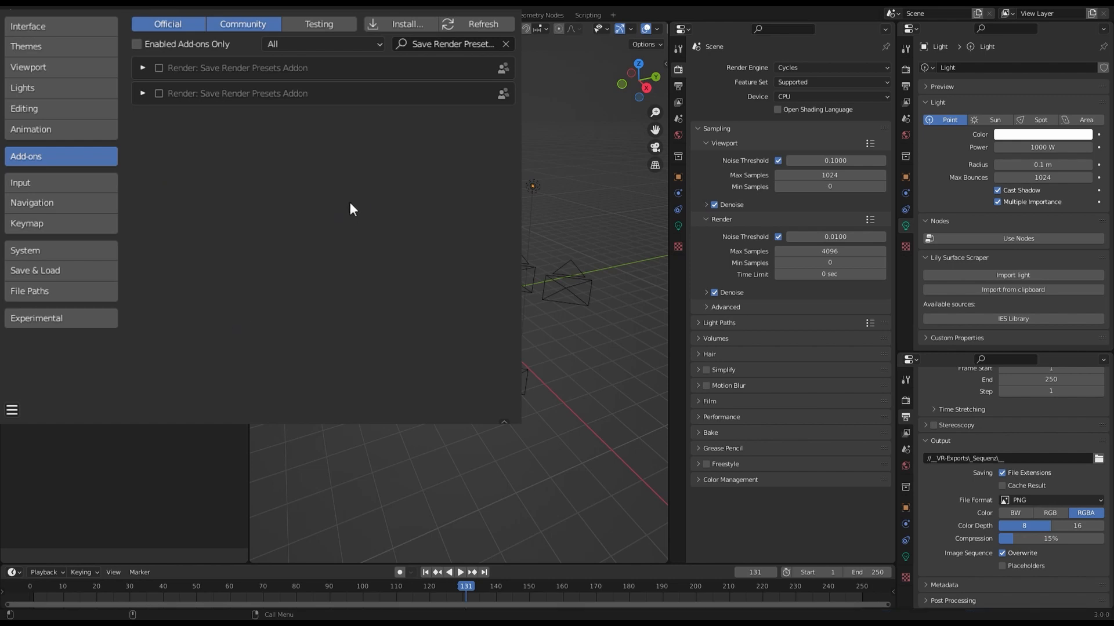
click(155, 91)
click(142, 92)
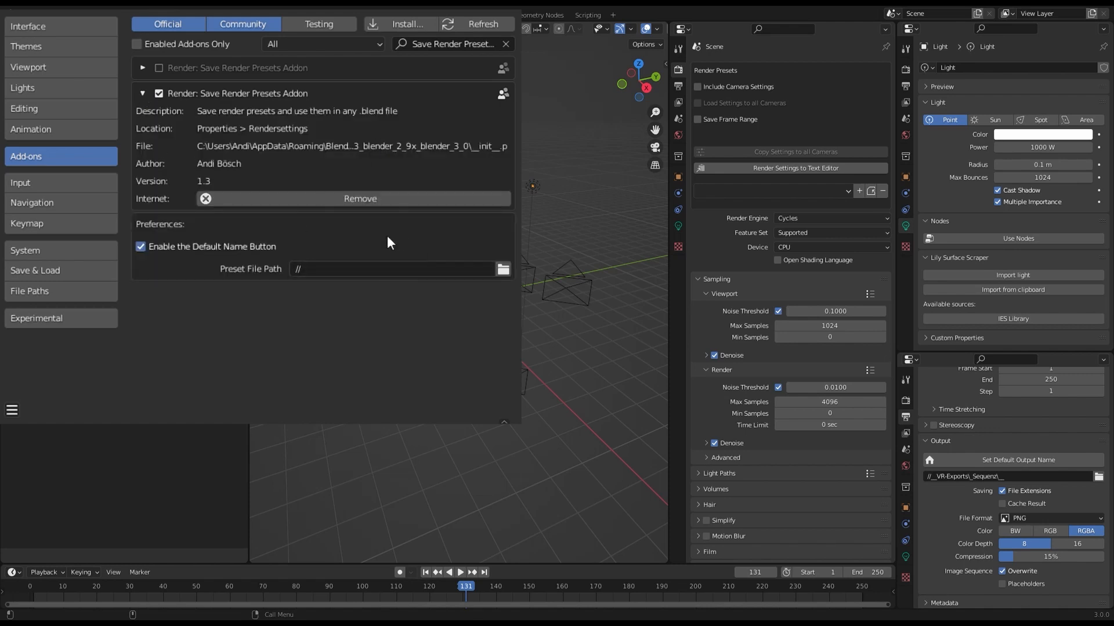
Set the add-on's preset file path to H:\_Projekte\scripts\SRP_Render_Presets\ and save the preferences.
click(502, 269)
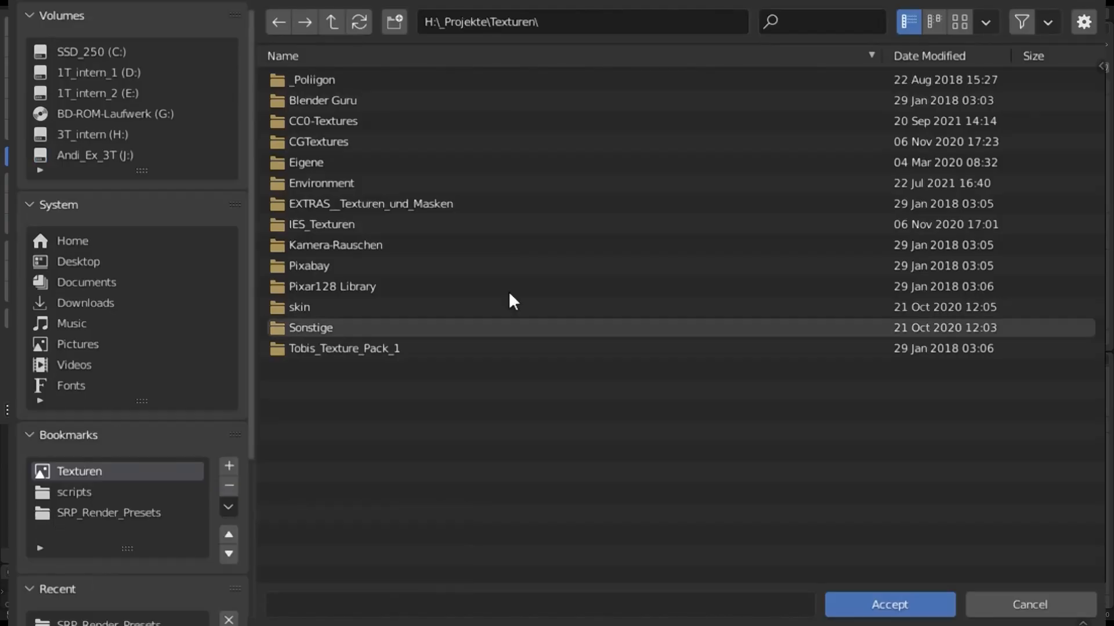
click(104, 513)
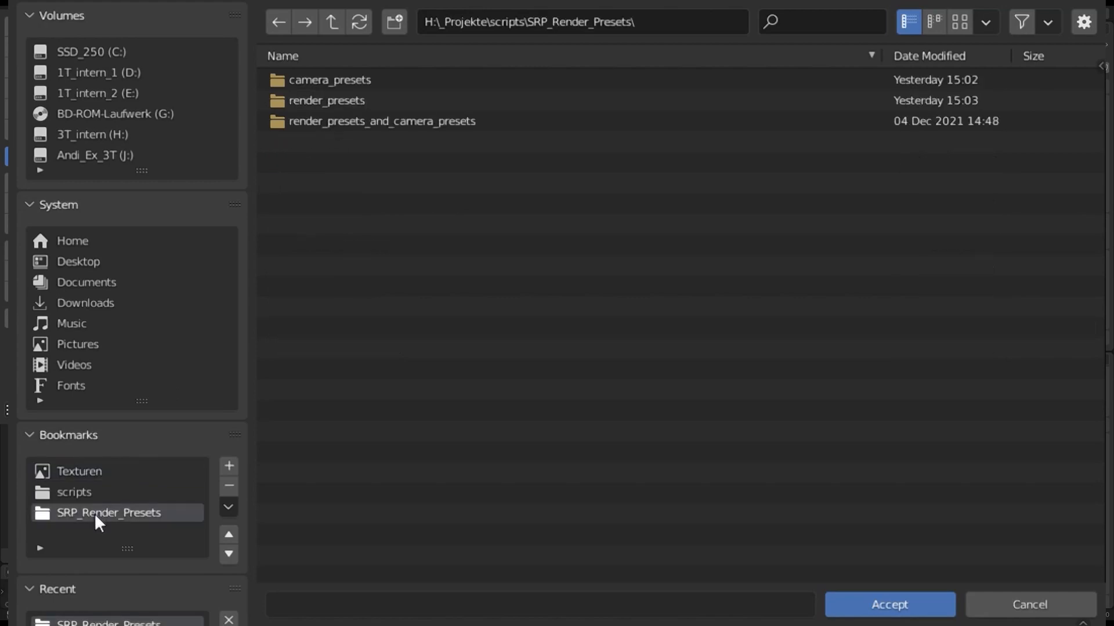
click(905, 601)
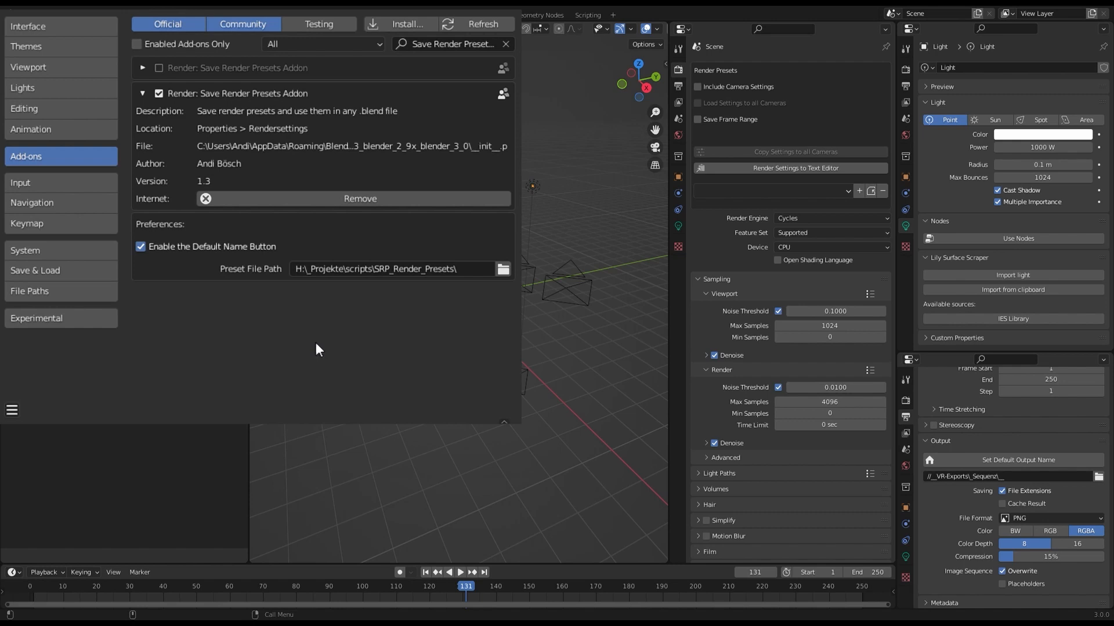
click(12, 410)
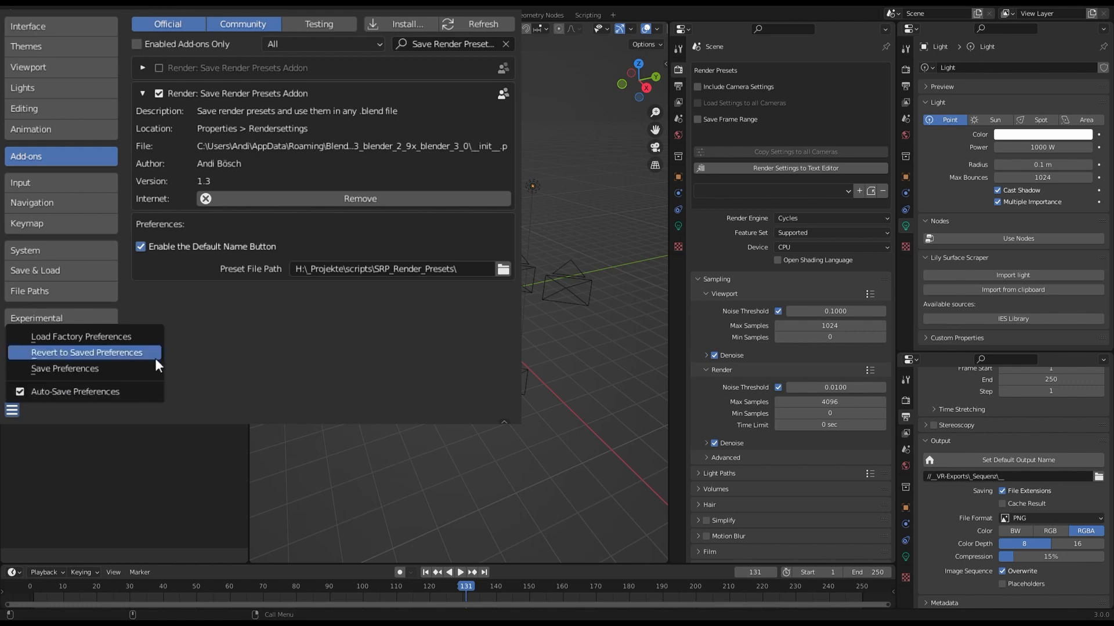
click(110, 370)
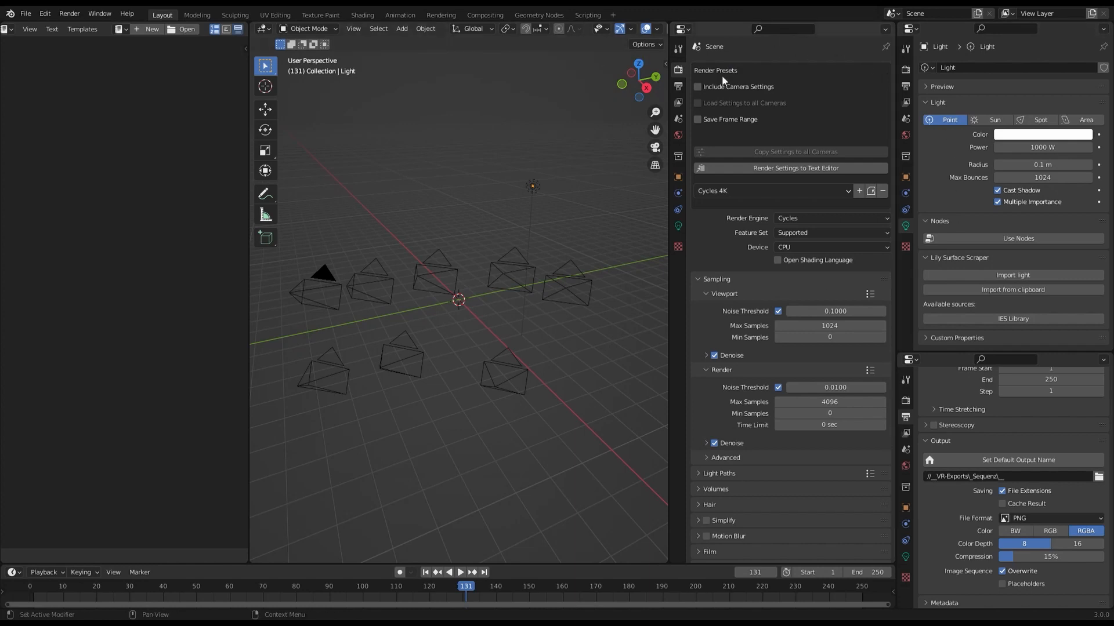
Include camera settings in the render presets and load the Eevee Pal 35mm preset for the camera with the filled triangle.
click(699, 87)
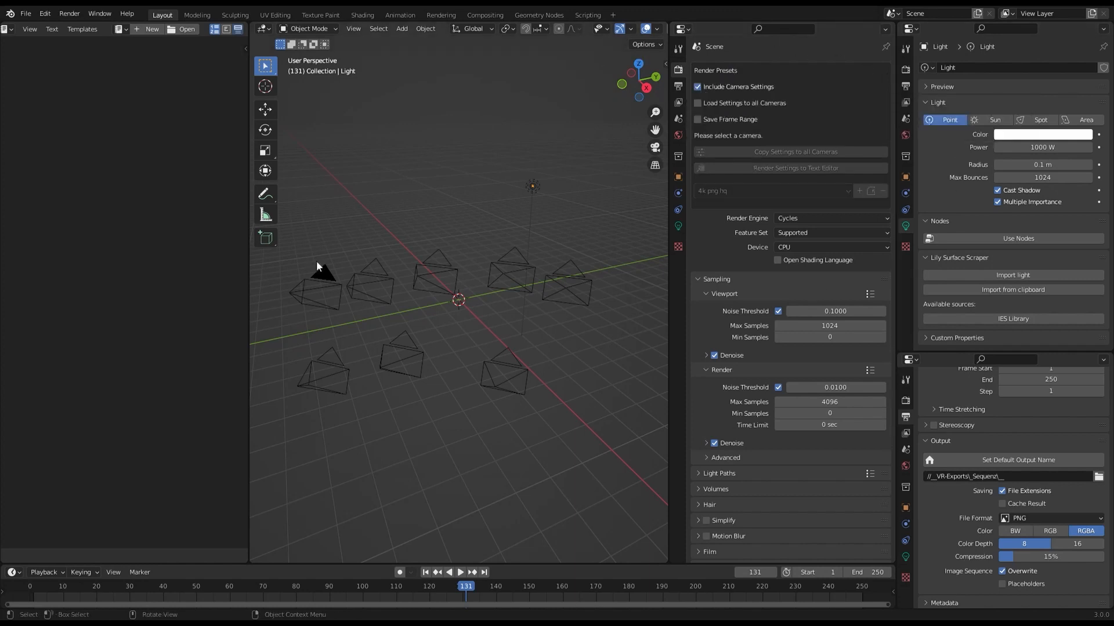
click(329, 280)
click(728, 190)
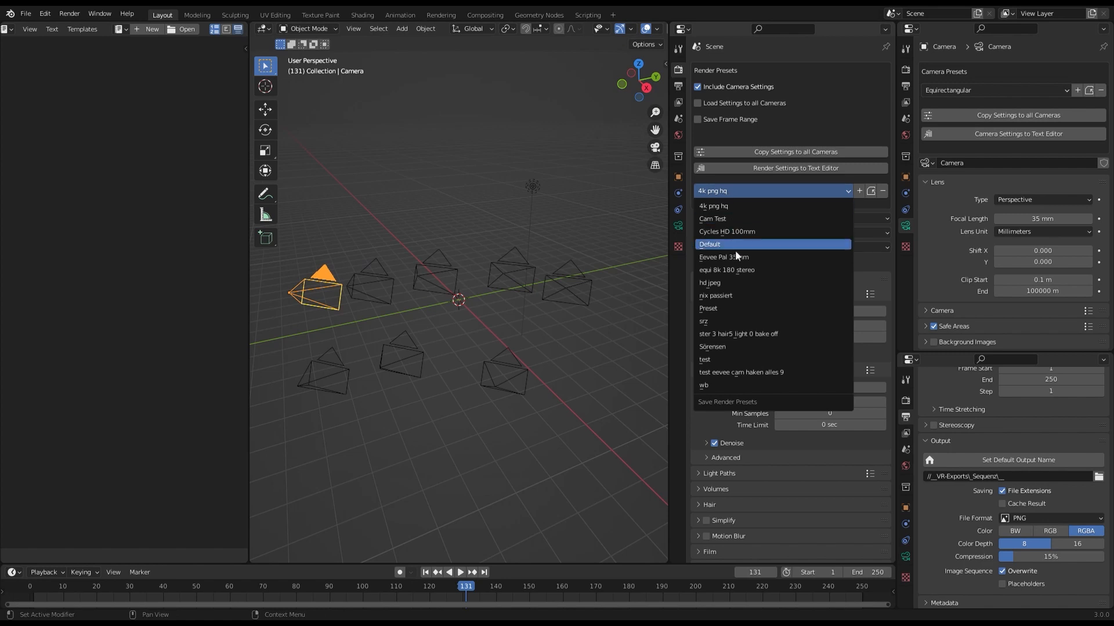
click(736, 258)
Load the presets Cam Test, ster 3 hair5 light 0 bake off and 4k png hq in turn for the selected camera.
click(737, 190)
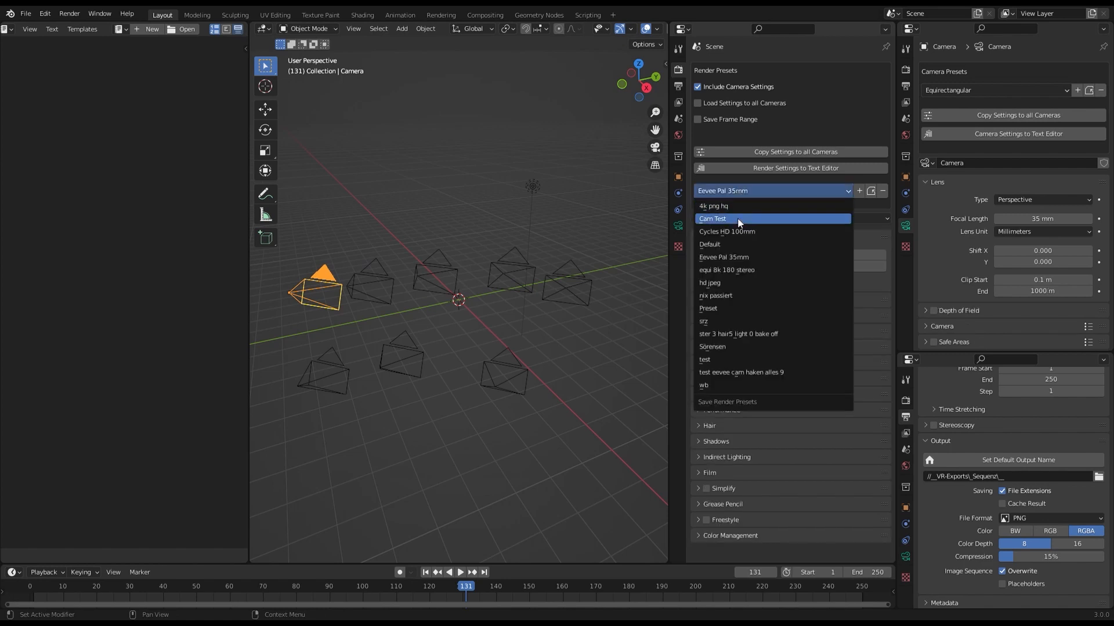
click(736, 218)
click(739, 189)
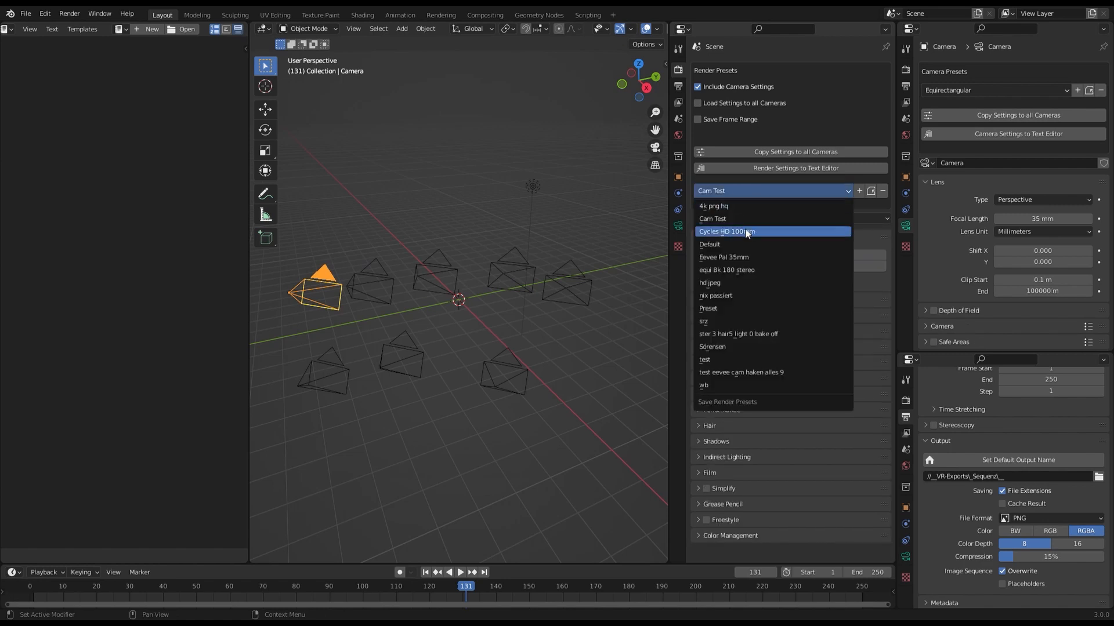
click(736, 336)
click(732, 188)
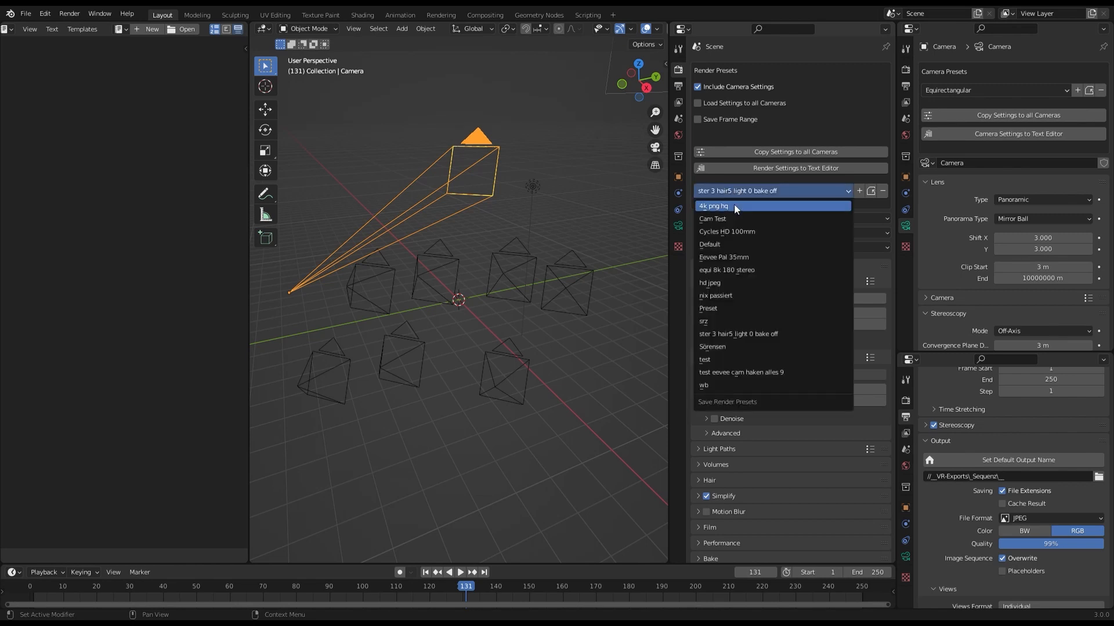
click(733, 205)
Compare the available render presets with Include Camera Settings switched off and on.
click(699, 86)
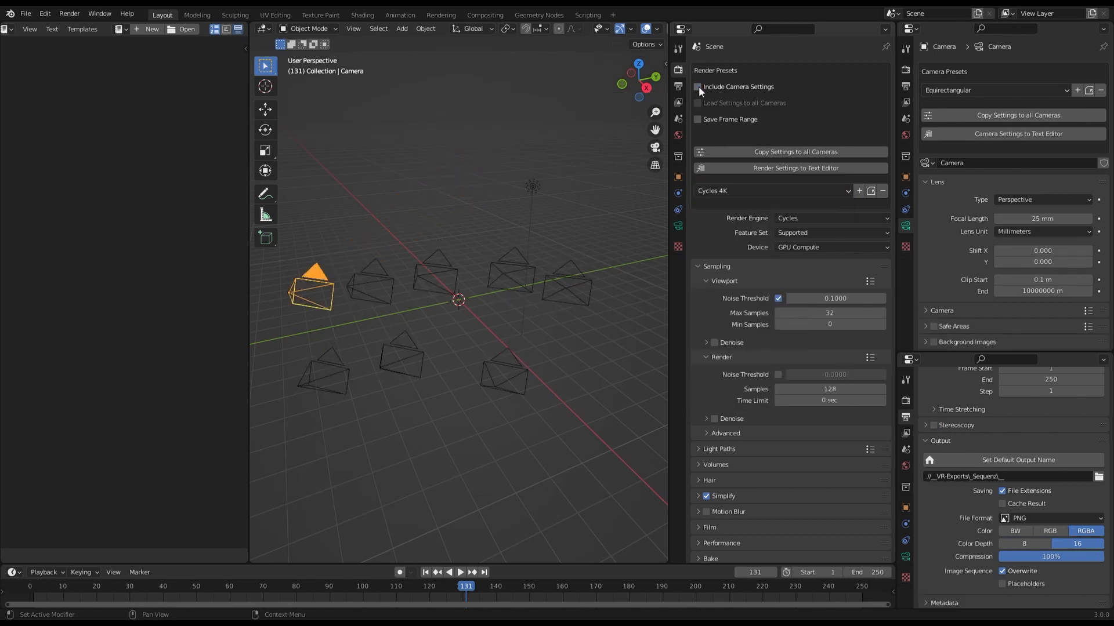
click(698, 86)
click(699, 86)
click(756, 190)
click(698, 86)
click(736, 192)
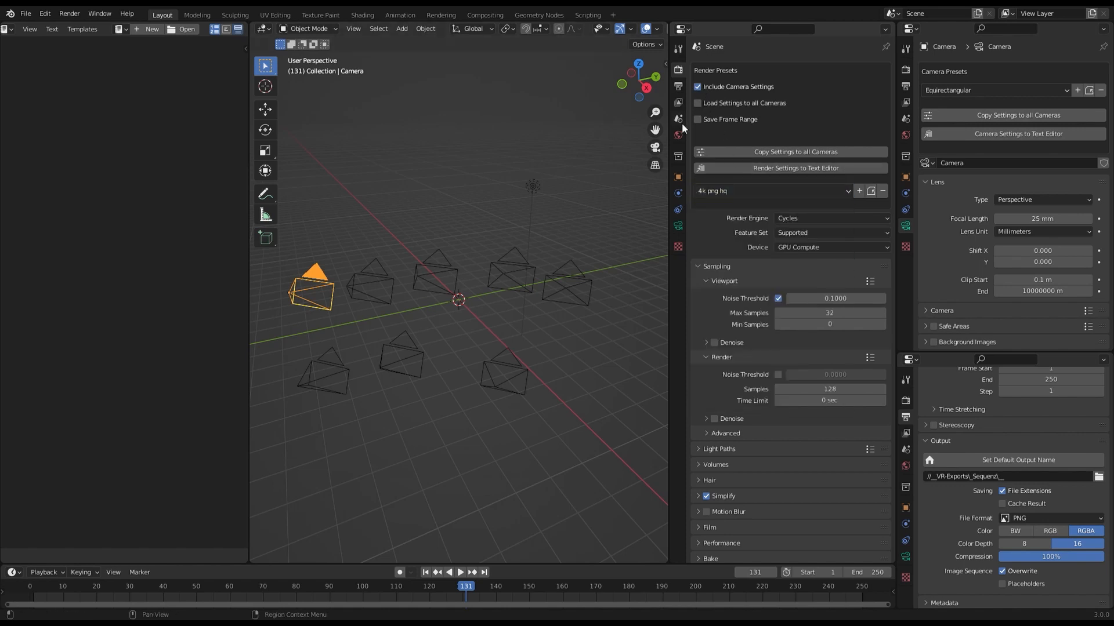
click(698, 87)
click(699, 87)
Enable loading settings to all cameras and apply the presets Cycles HD 100mm, Preset, ster 3 hair5 light 0 bake off and 4k png hq in turn.
click(730, 190)
click(749, 232)
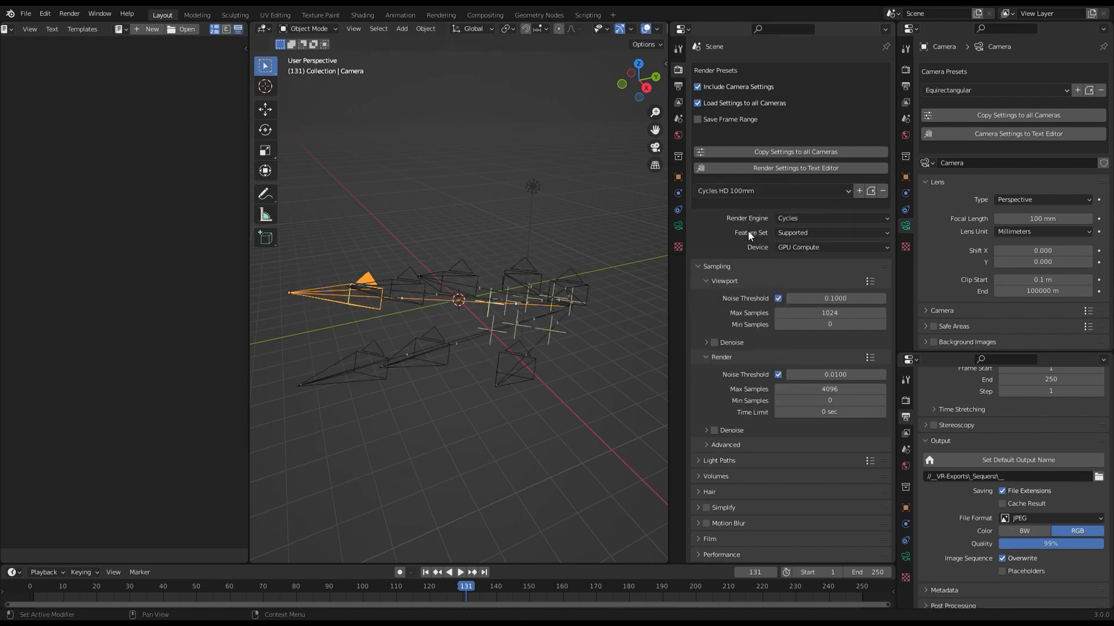
click(727, 191)
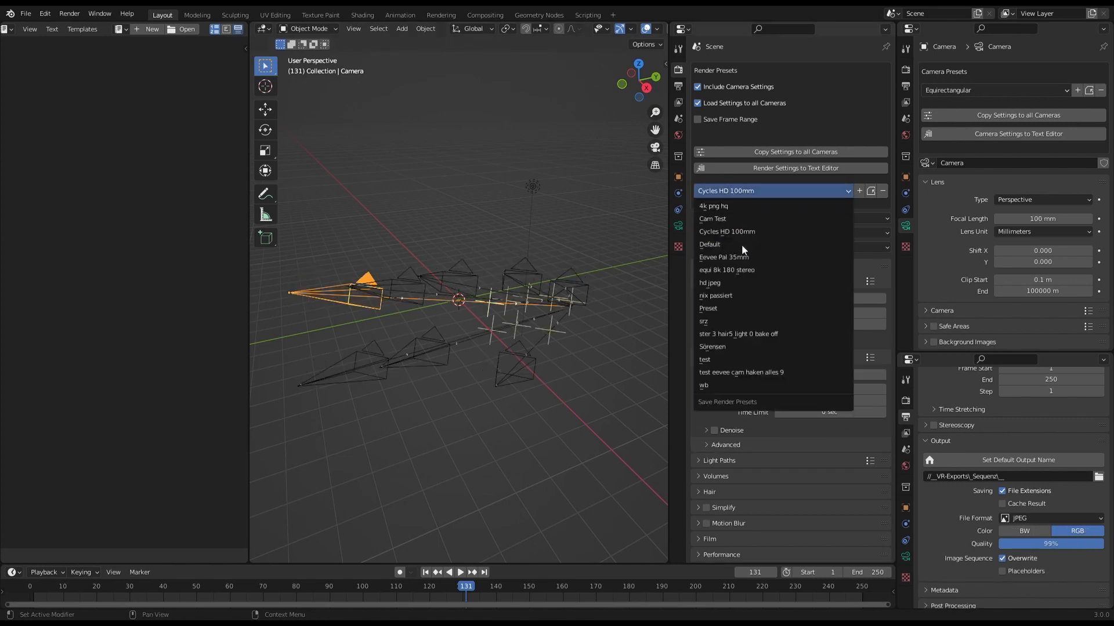
click(732, 308)
click(736, 190)
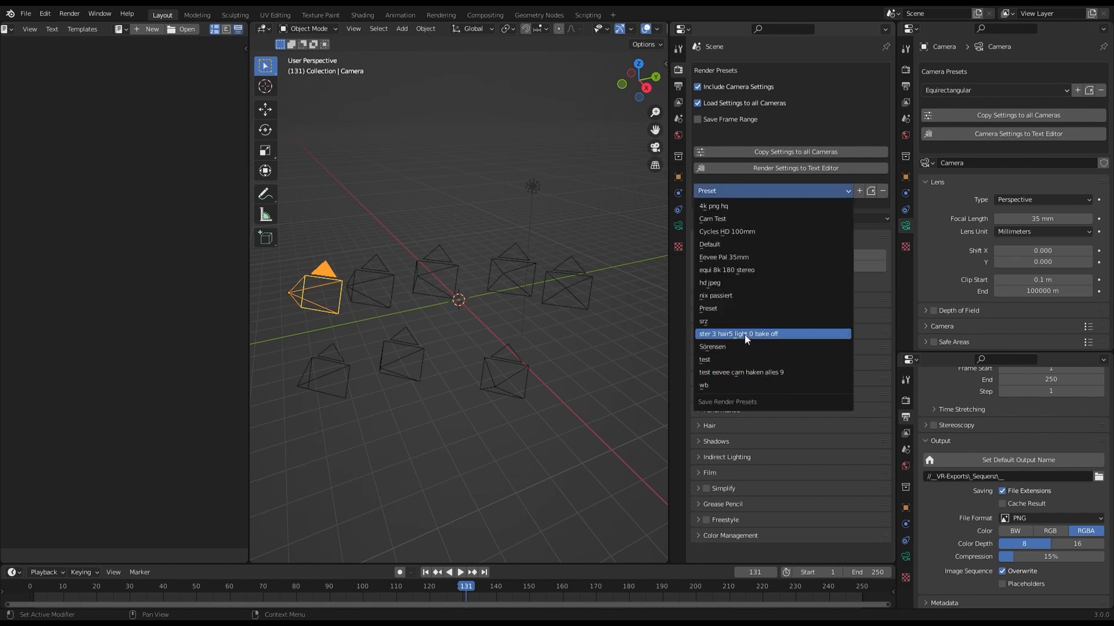
click(743, 334)
click(719, 191)
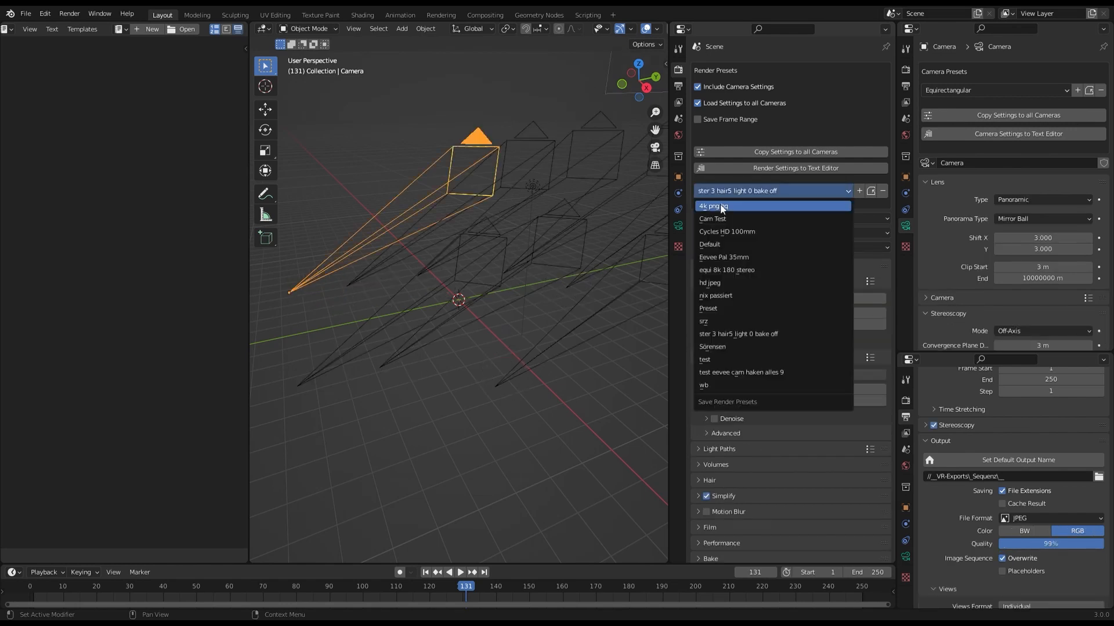
click(720, 209)
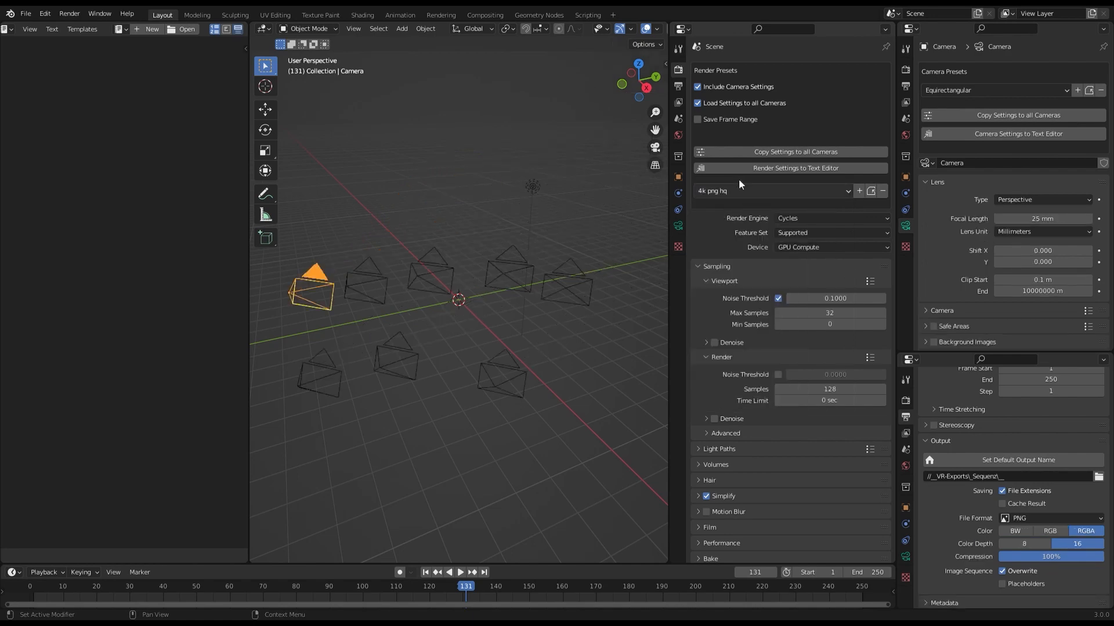
Include the frame range and save the current render and camera settings as a preset named New Preset.
click(698, 117)
click(859, 192)
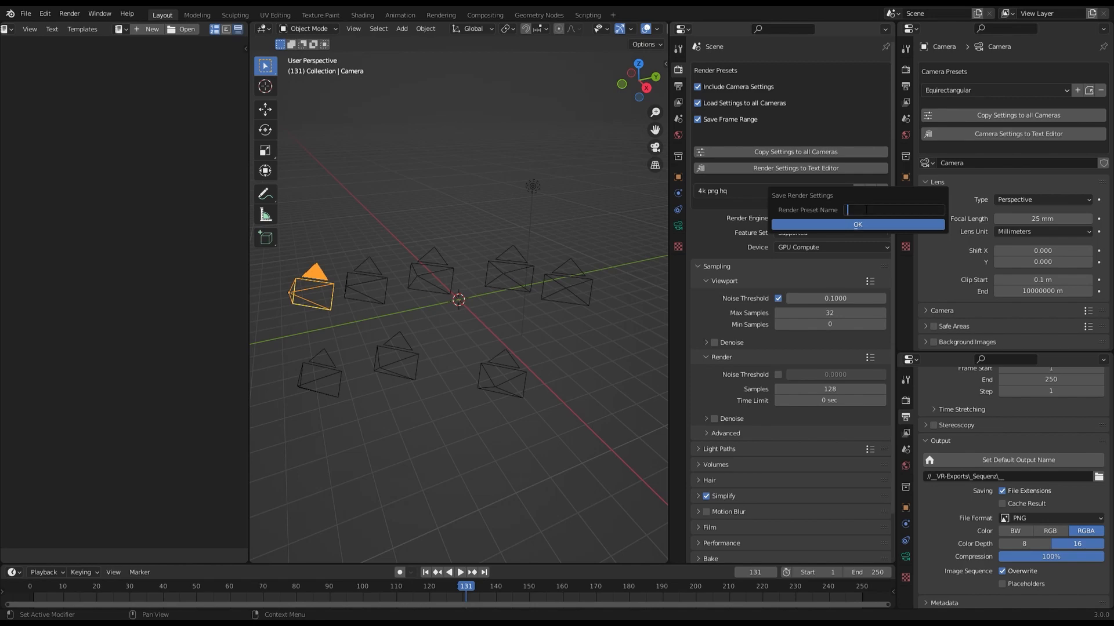
text(New Preset)
key(Return)
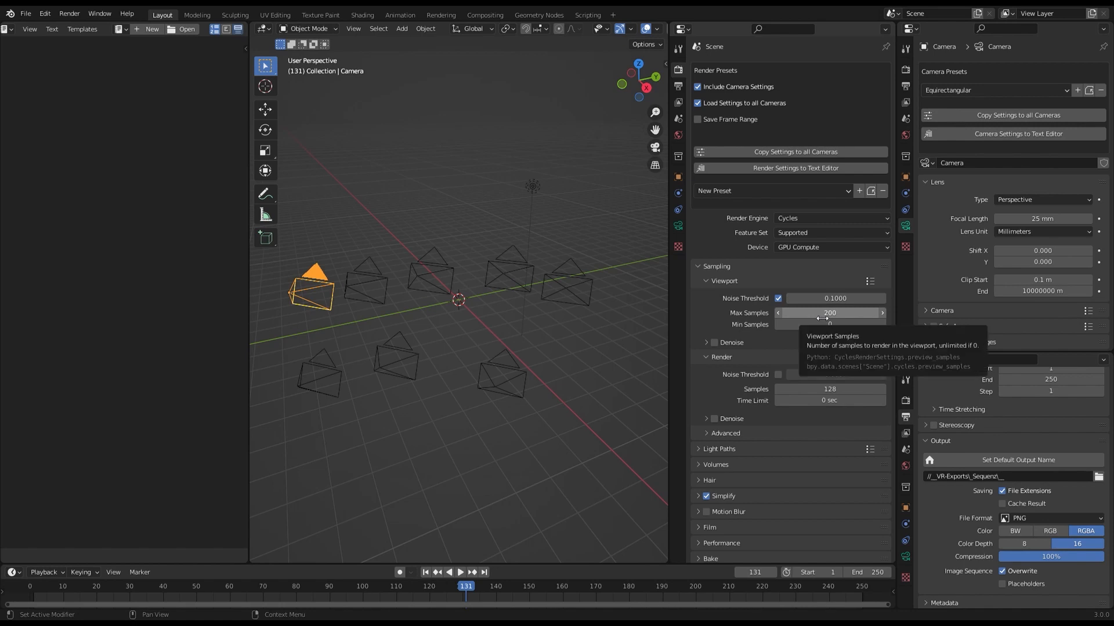
Update New Preset with 461 viewport max samples, and check it by switching to 4k png hq and back.
drag(823, 317, 870, 318)
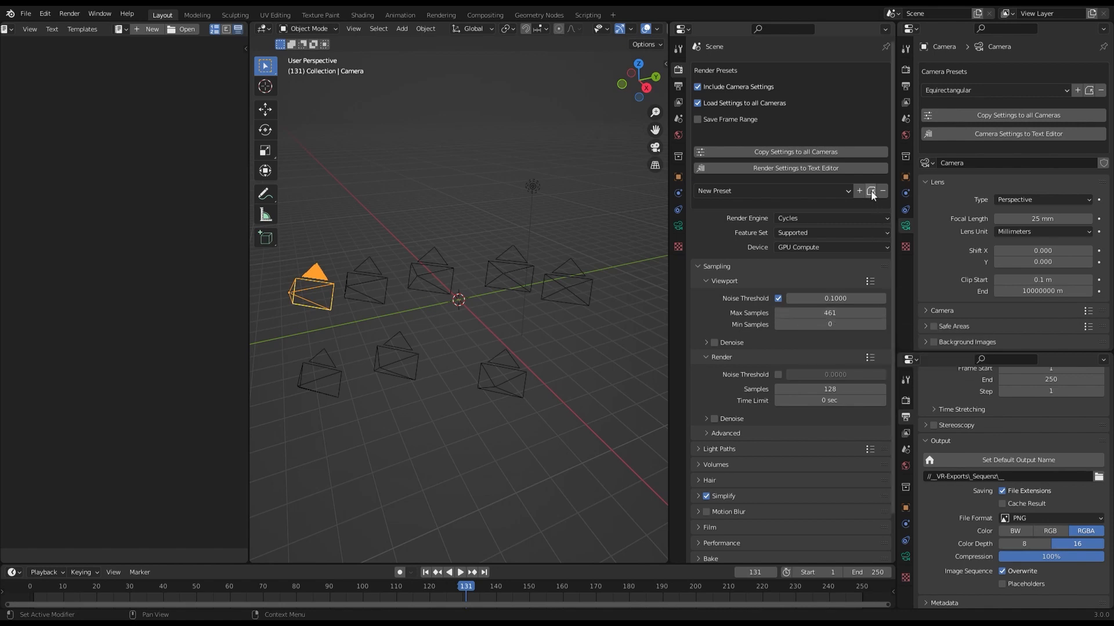
click(820, 191)
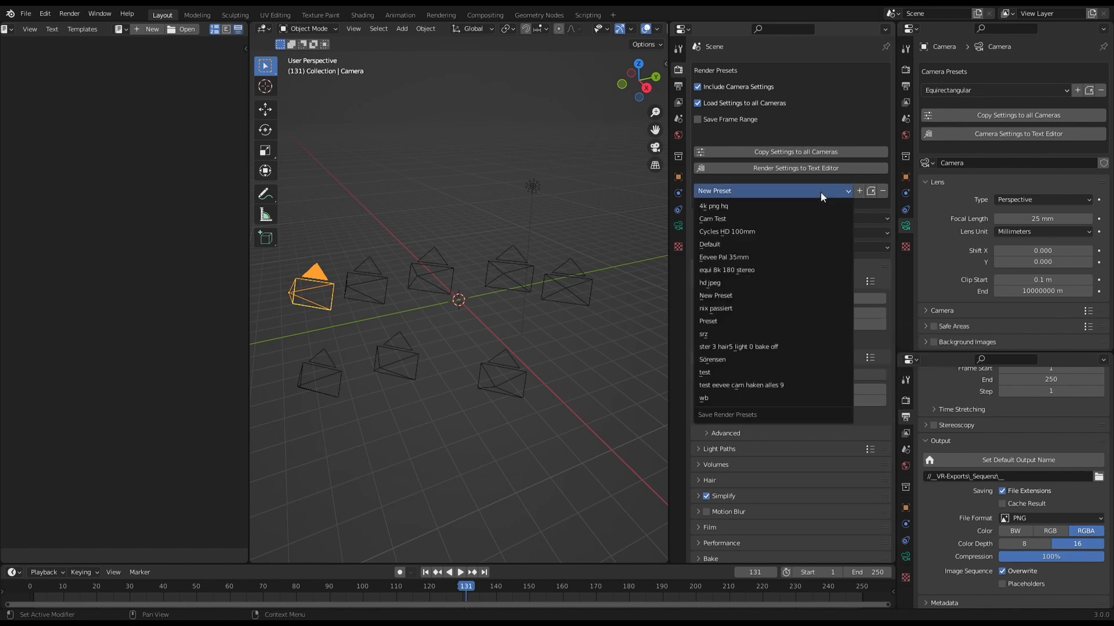
click(787, 211)
click(784, 192)
click(777, 247)
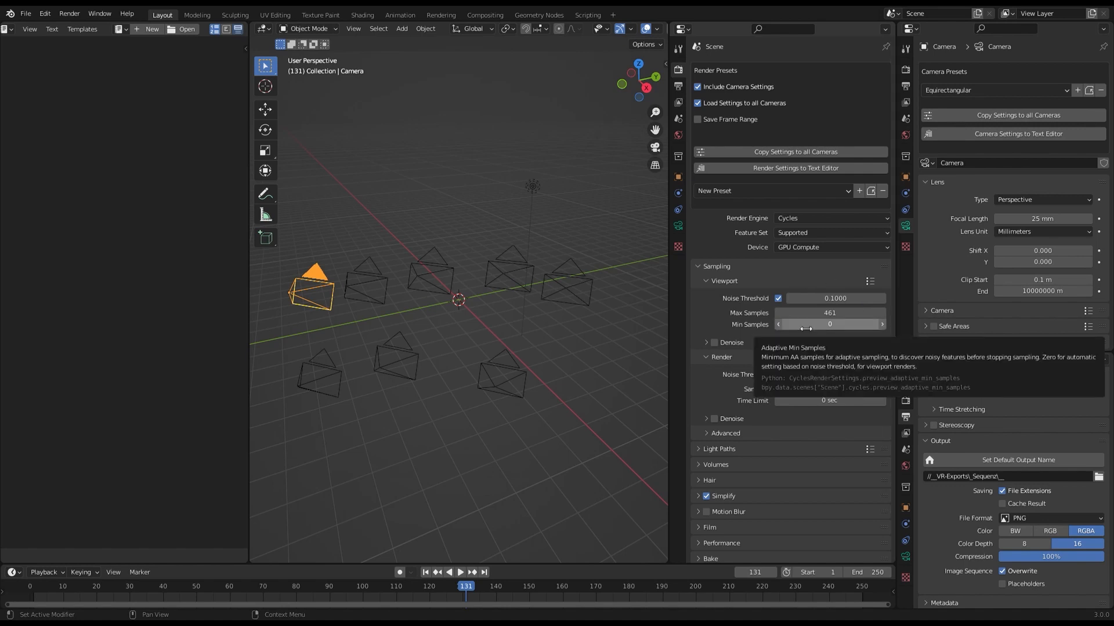
Load the Default preset with camera settings, and again as a render-only preset with Include Camera Settings turned off.
click(848, 191)
click(787, 246)
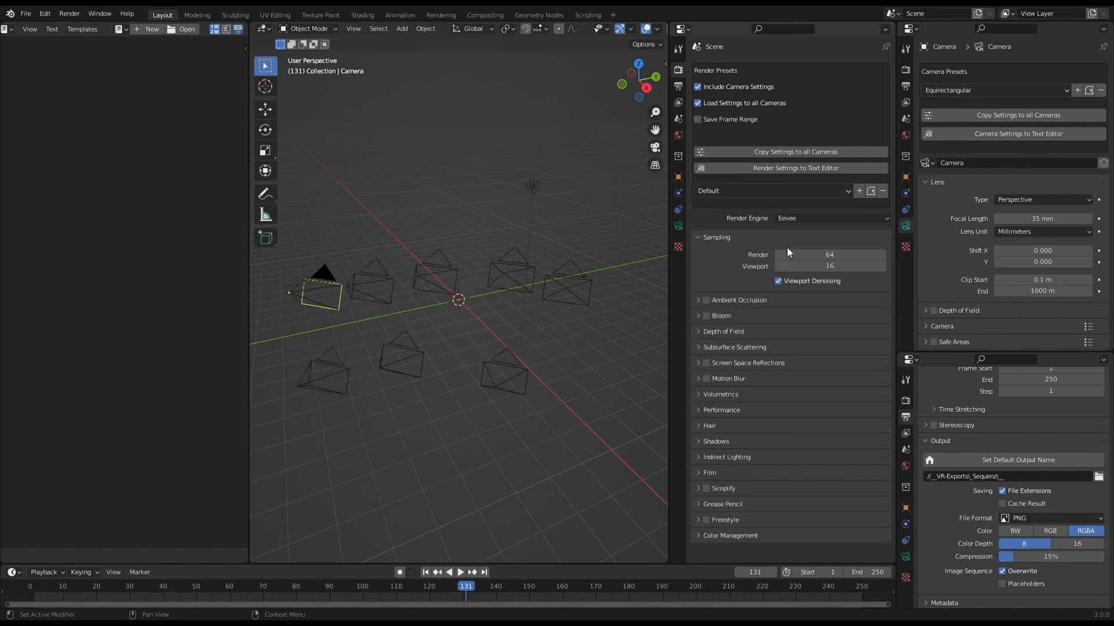
click(698, 87)
click(758, 188)
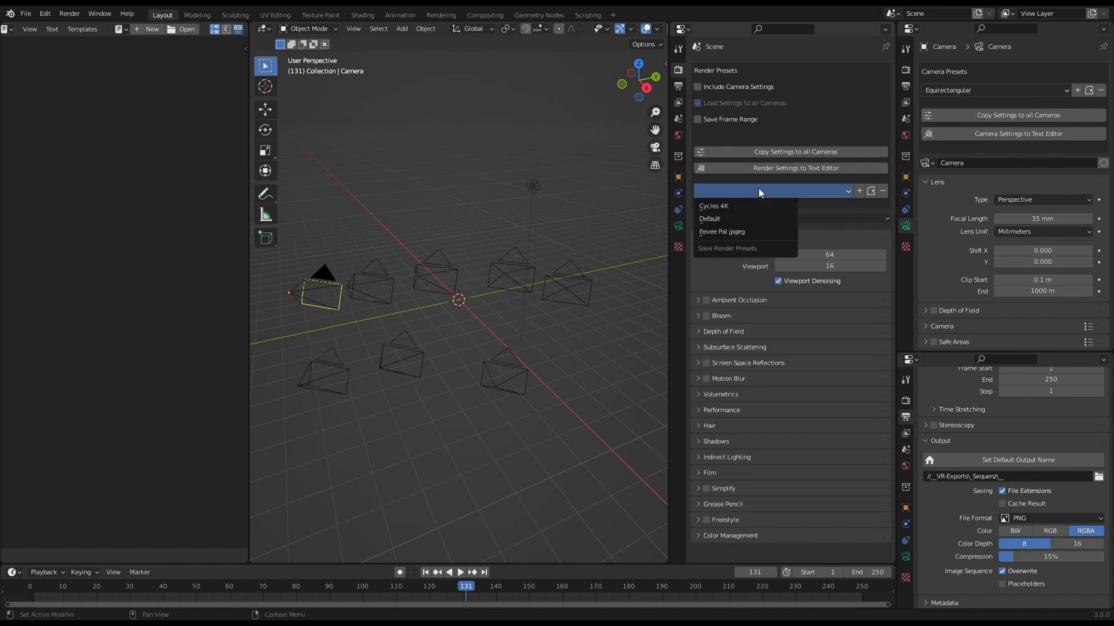
click(741, 216)
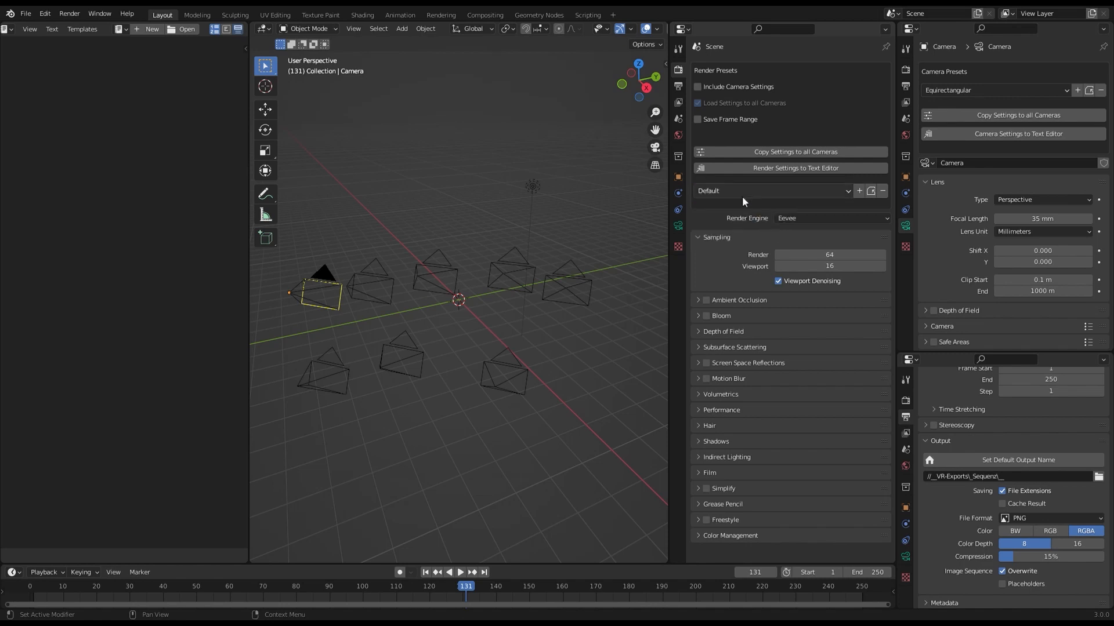
Load the render-only presets Cycles 4K and Eevee Pal jpgeg in turn, and go back to Cycles 4K.
click(742, 196)
click(743, 204)
click(743, 192)
click(740, 231)
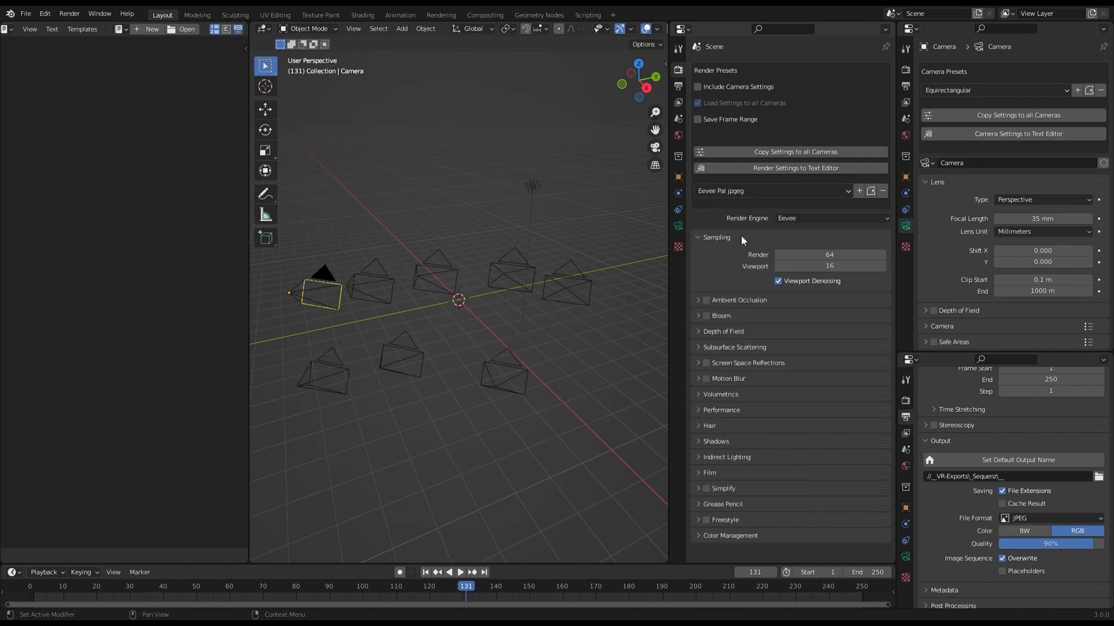
click(738, 192)
click(733, 205)
Load equi 8k 180 stereo with Include Camera Settings on, and Default as a render-only preset with it off.
click(697, 87)
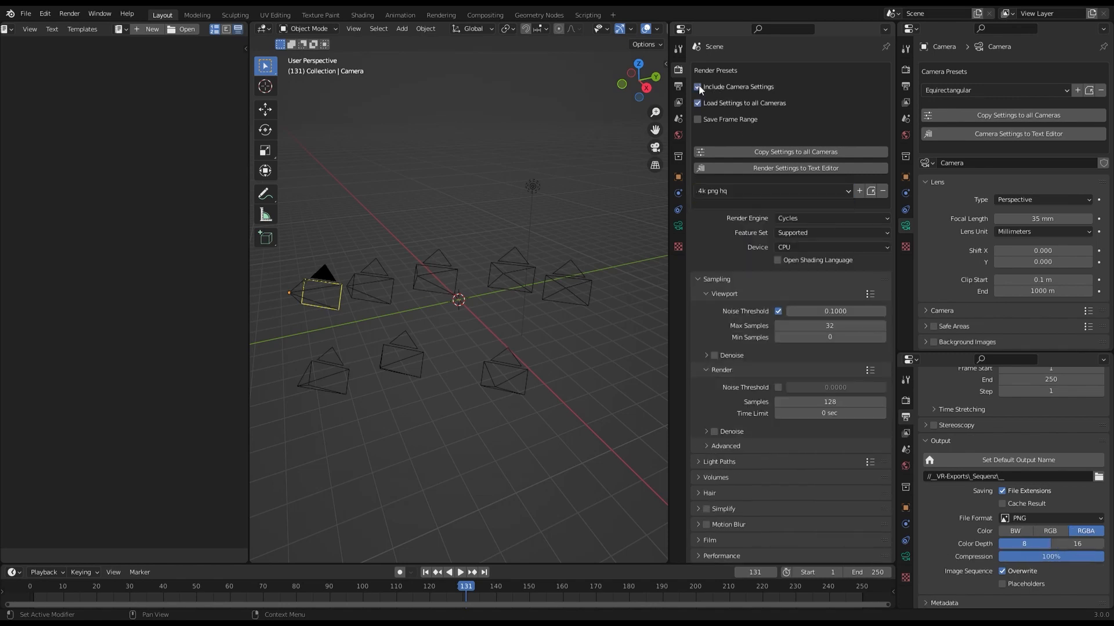
click(753, 192)
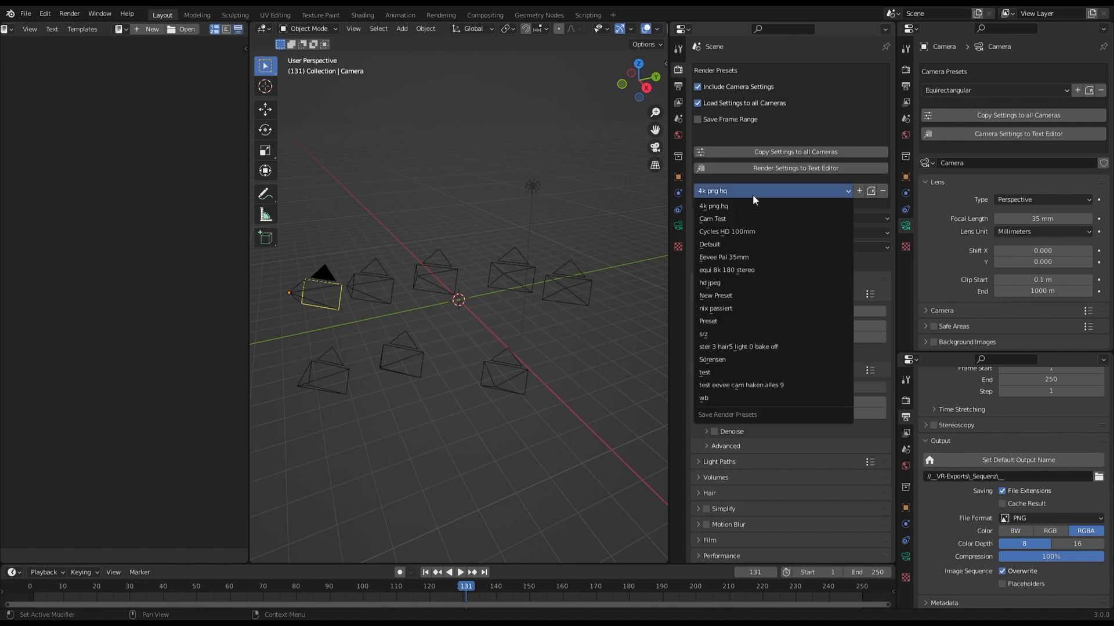
click(750, 267)
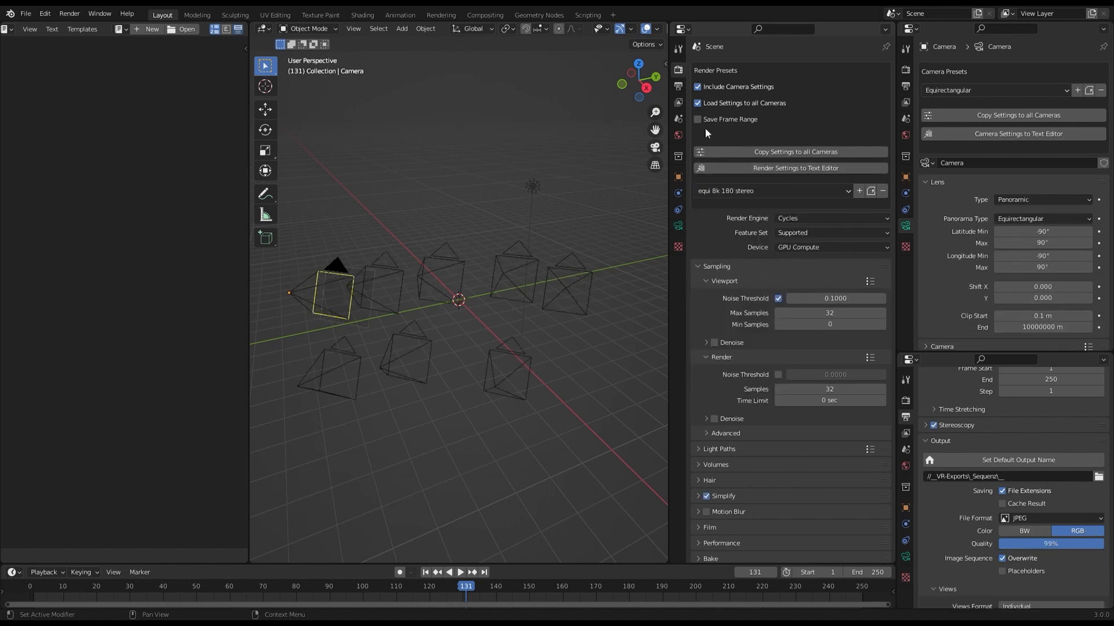
click(700, 88)
click(747, 191)
click(746, 218)
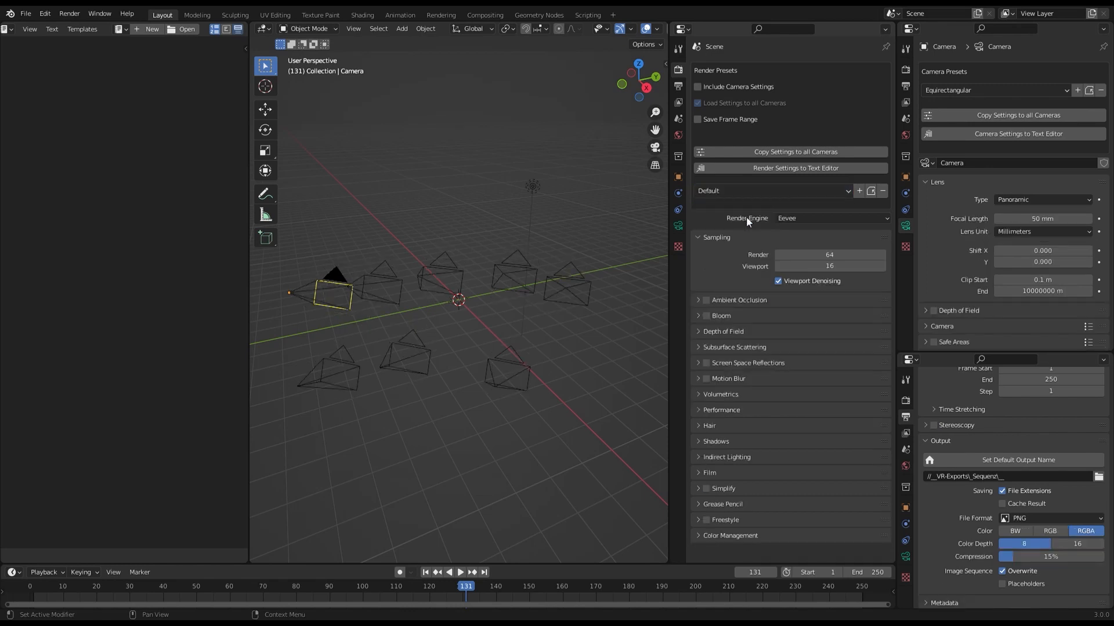
Load ster 3 hair5 light 0 bake off with camera settings for the active camera only, and copy its settings to all cameras.
click(697, 86)
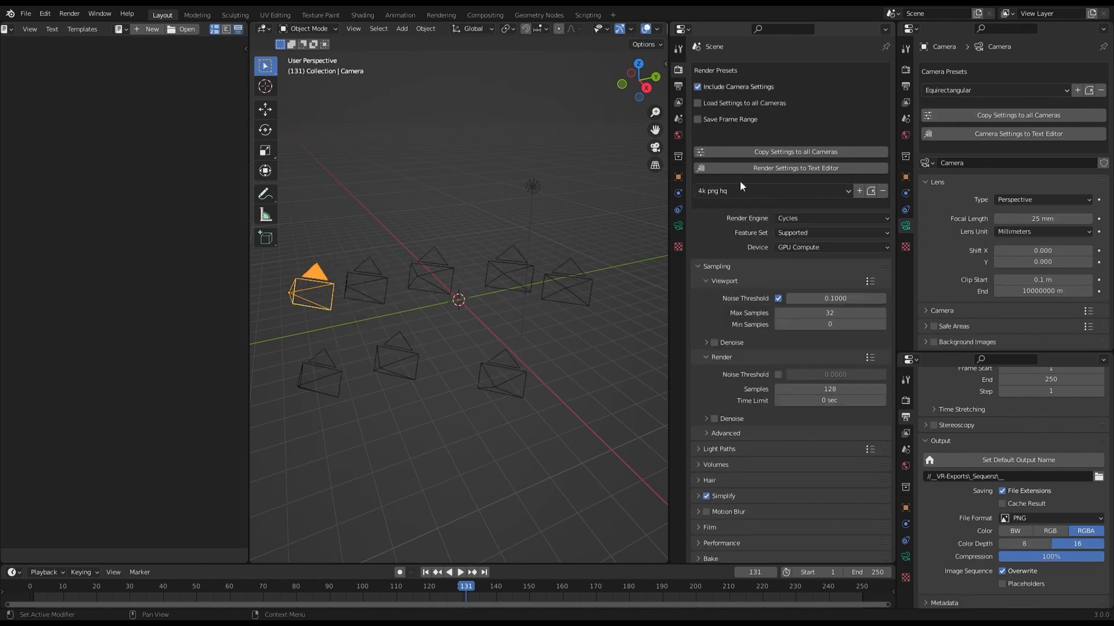
click(740, 190)
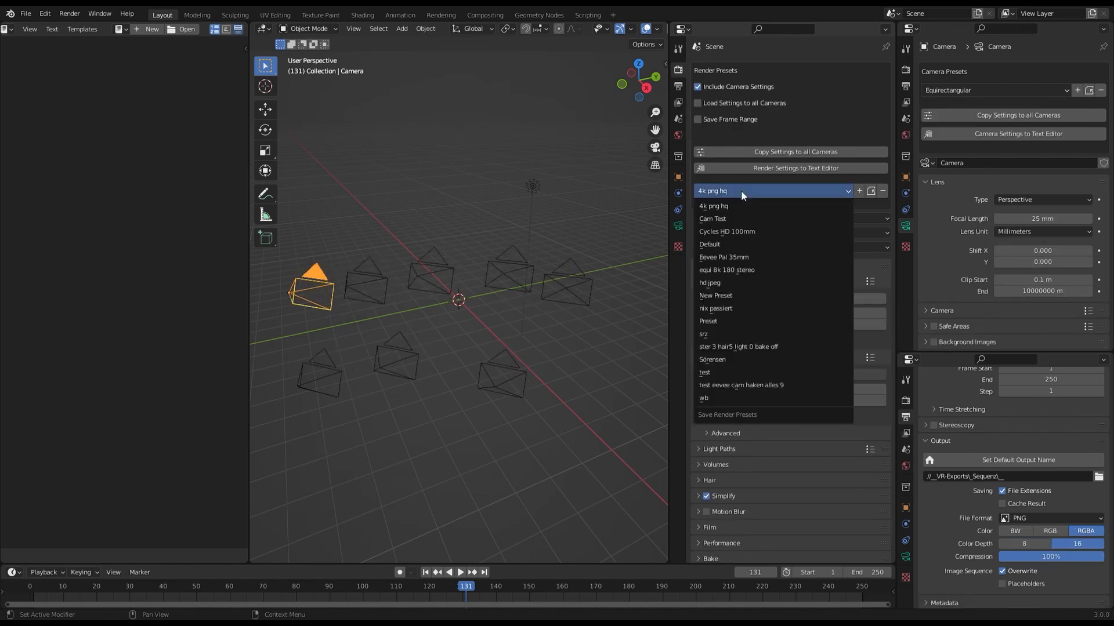
click(745, 347)
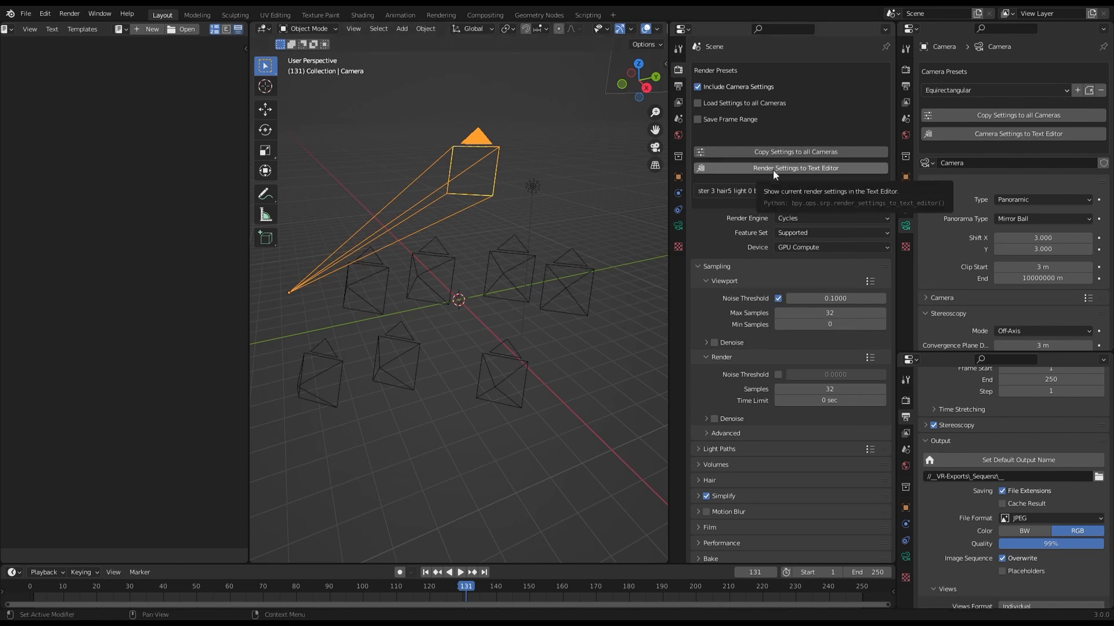
click(777, 153)
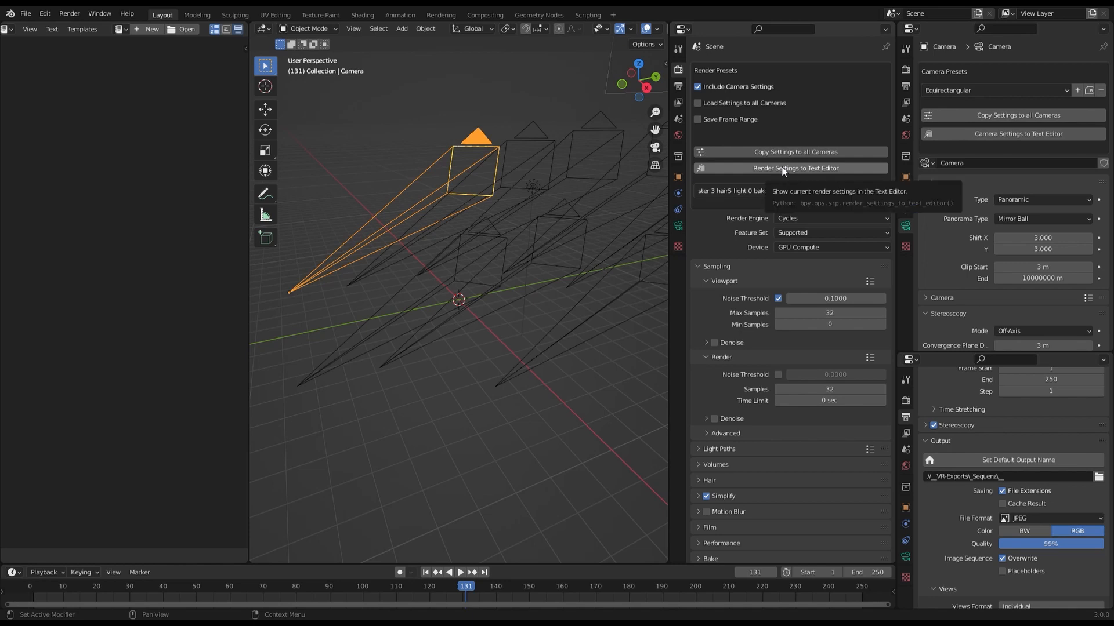
Output the render settings to the Text Editor, open SRP_Render_Settings_and_Camera_Settings.py, and widen the editor to read the script.
click(782, 168)
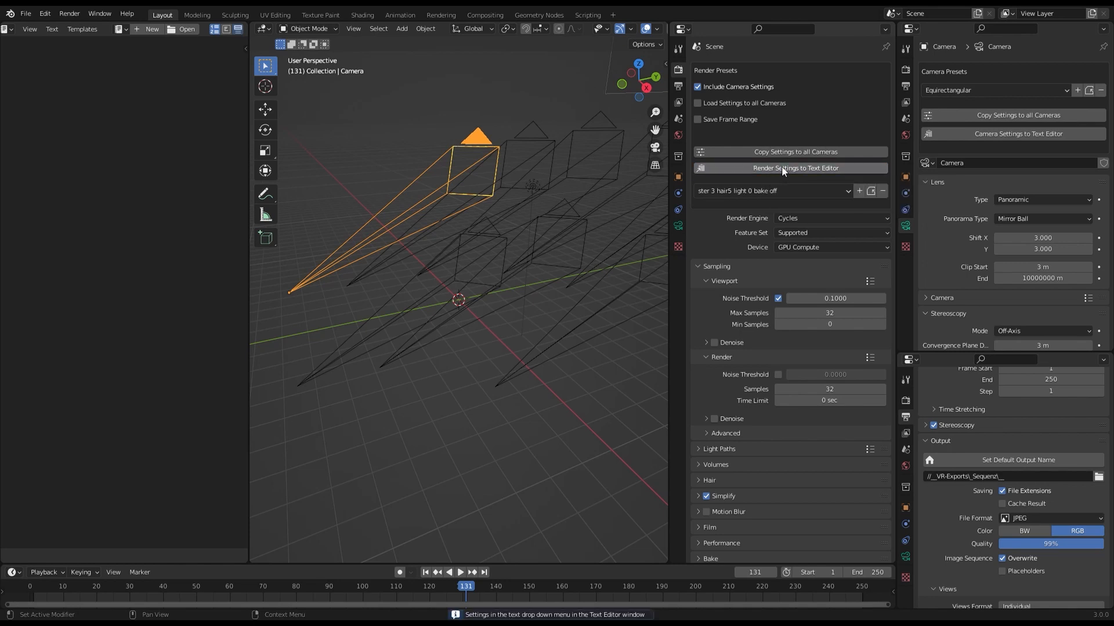
click(125, 30)
click(143, 47)
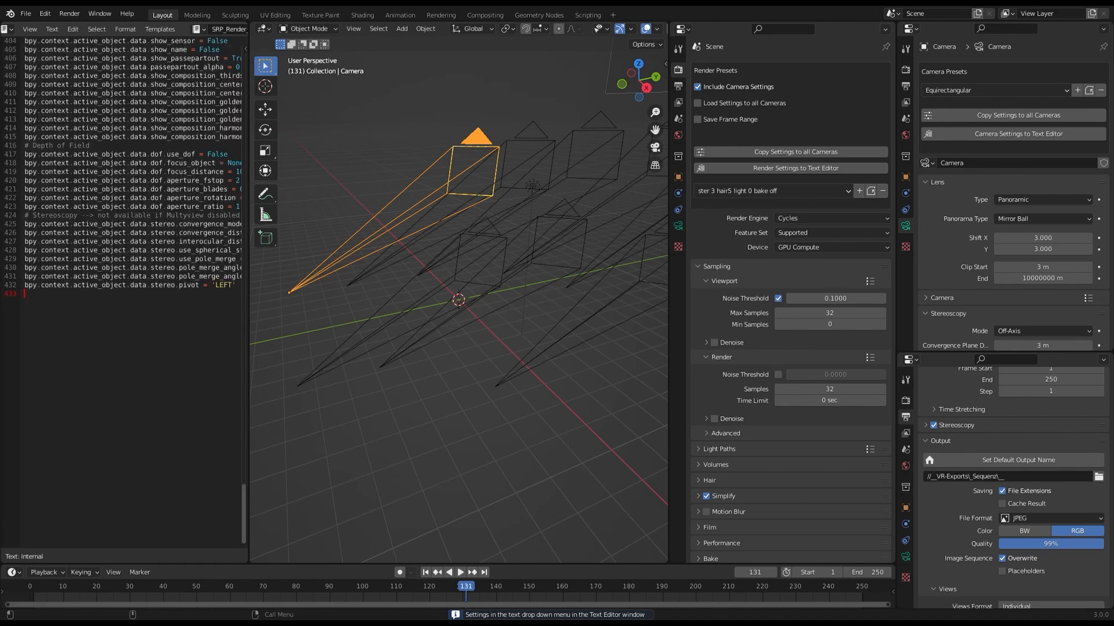
drag(251, 108, 393, 108)
scroll(192, 290, up, 15)
scroll(294, 246, up, 20)
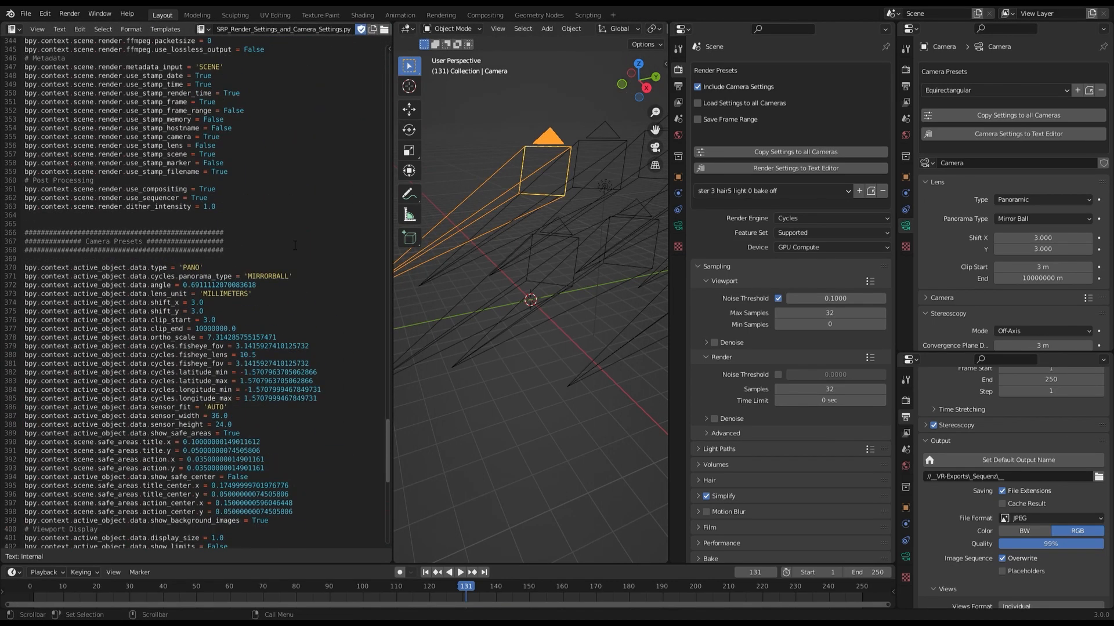
scroll(294, 245, up, 20)
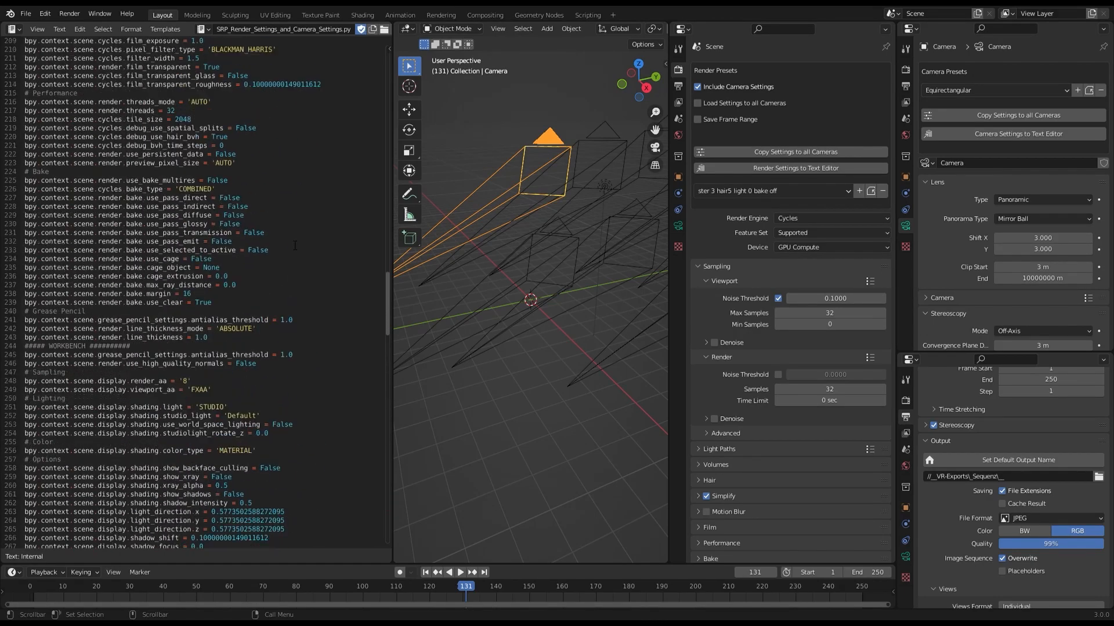
scroll(294, 246, up, 20)
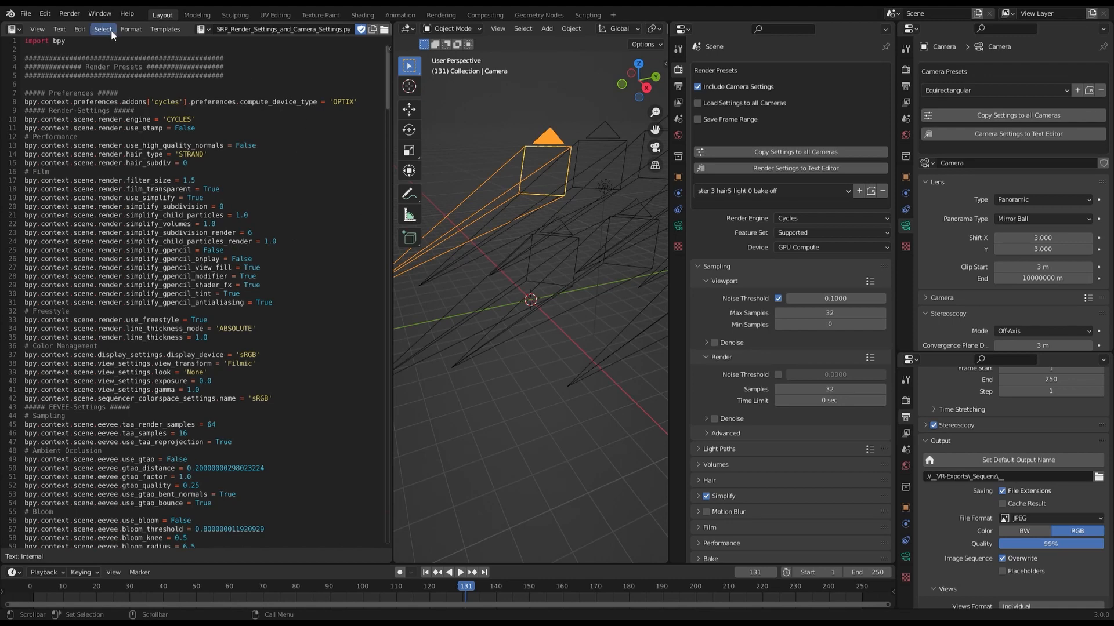
Delete the script lines from the Preferences heading through the EEVEE-Settings heading.
click(60, 29)
drag(24, 93, 257, 364)
drag(312, 444, 321, 414)
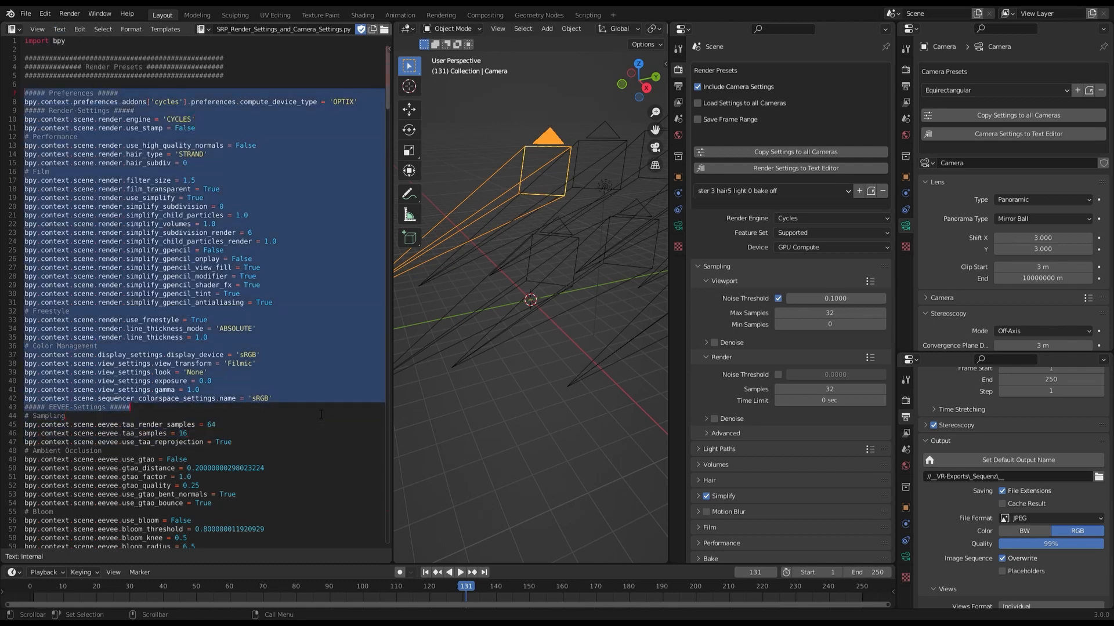
scroll(322, 413, down, 5)
key(Delete)
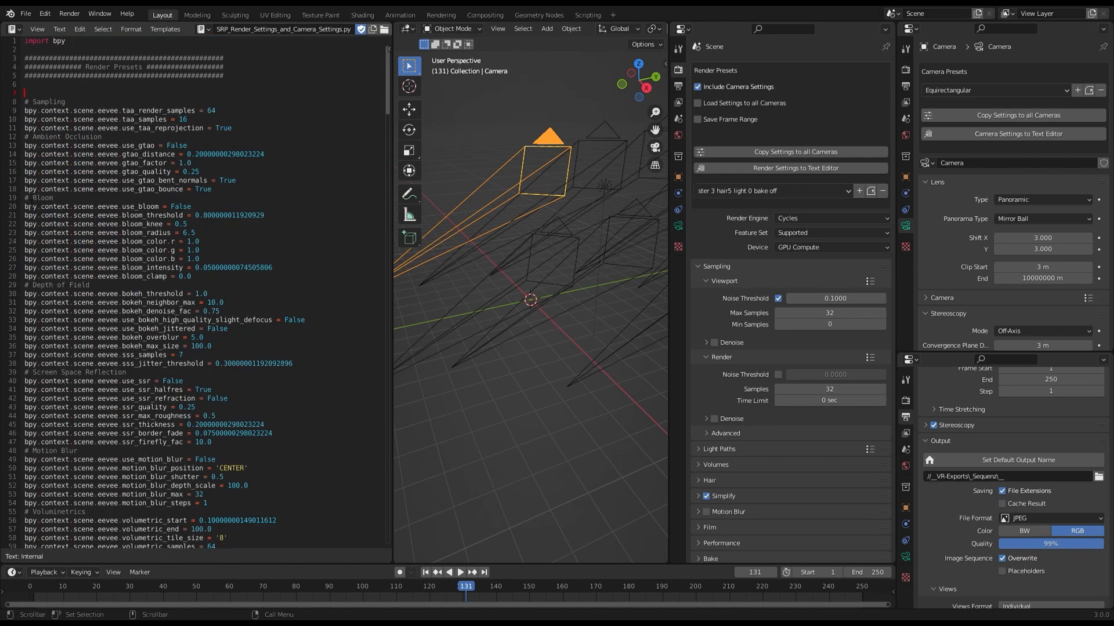
Delete the script lines from the Bloom heading through the Volumes heading, keeping the Eevee Sampling and Ambient Occlusion sections.
drag(25, 198, 317, 407)
scroll(317, 430, down, 17)
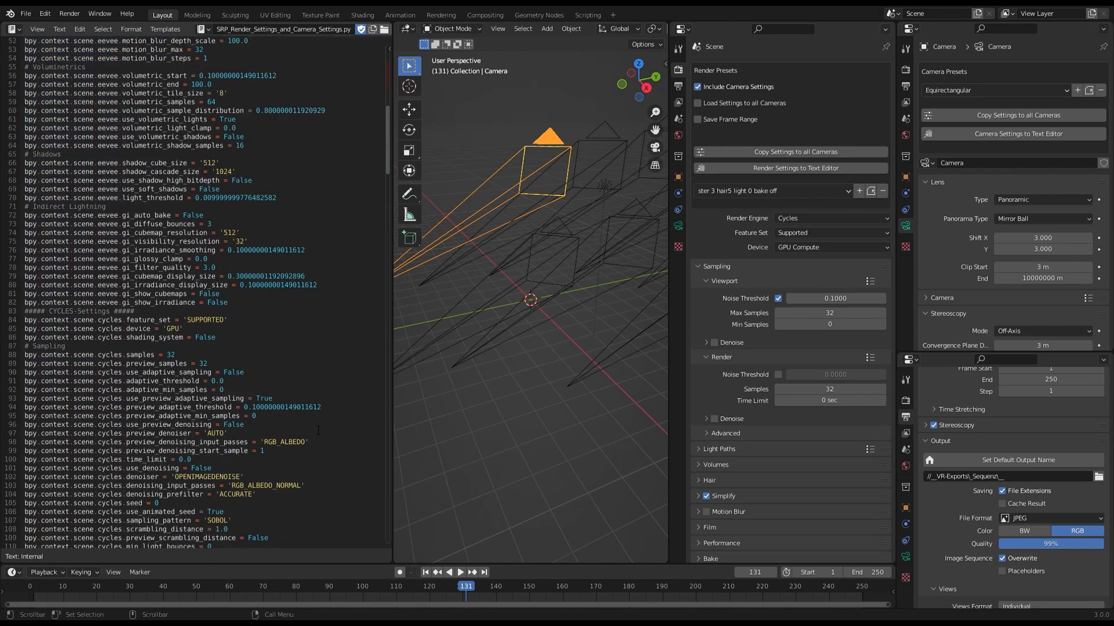
scroll(318, 430, down, 18)
shift+click(317, 355)
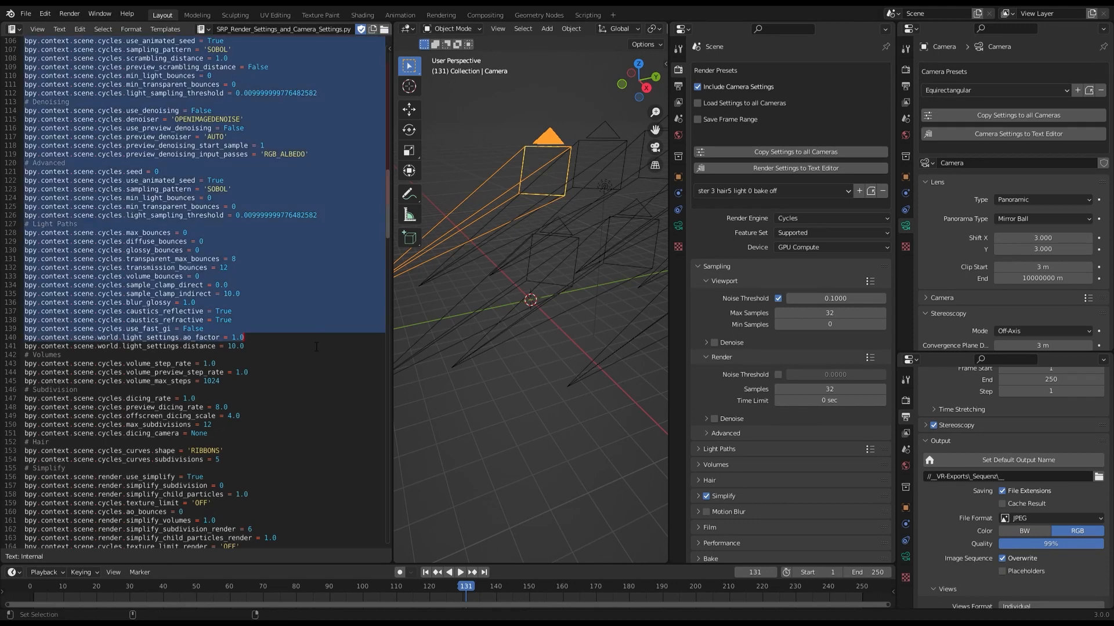
key(Delete)
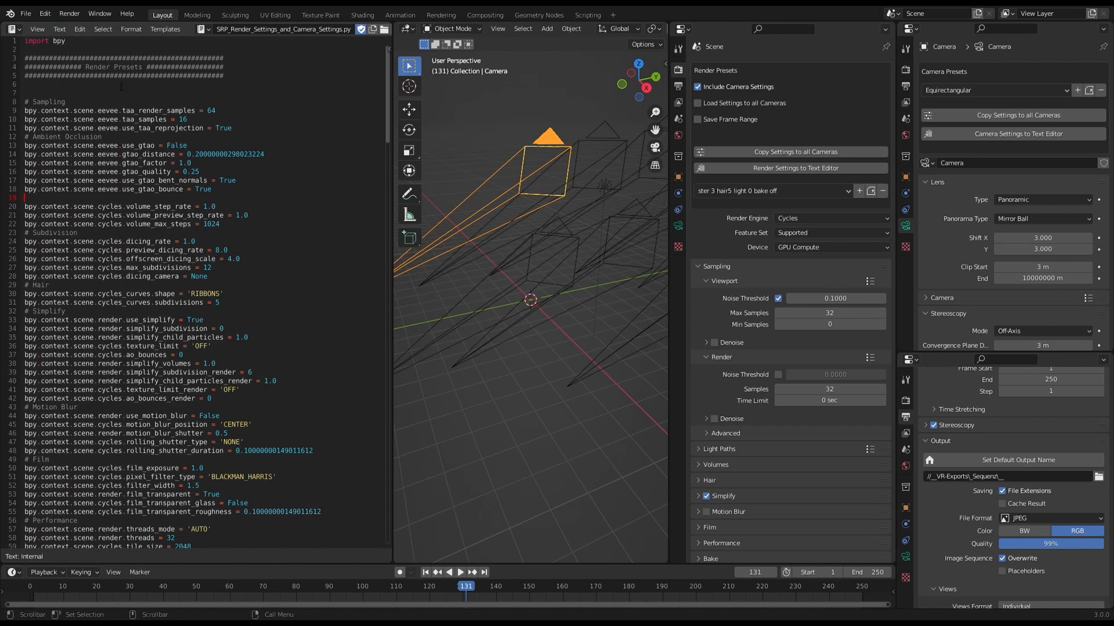
Delete all remaining script lines below Ambient Occlusion, from cycles.volume_step_rate to the end of the file.
scroll(305, 218, down, 2)
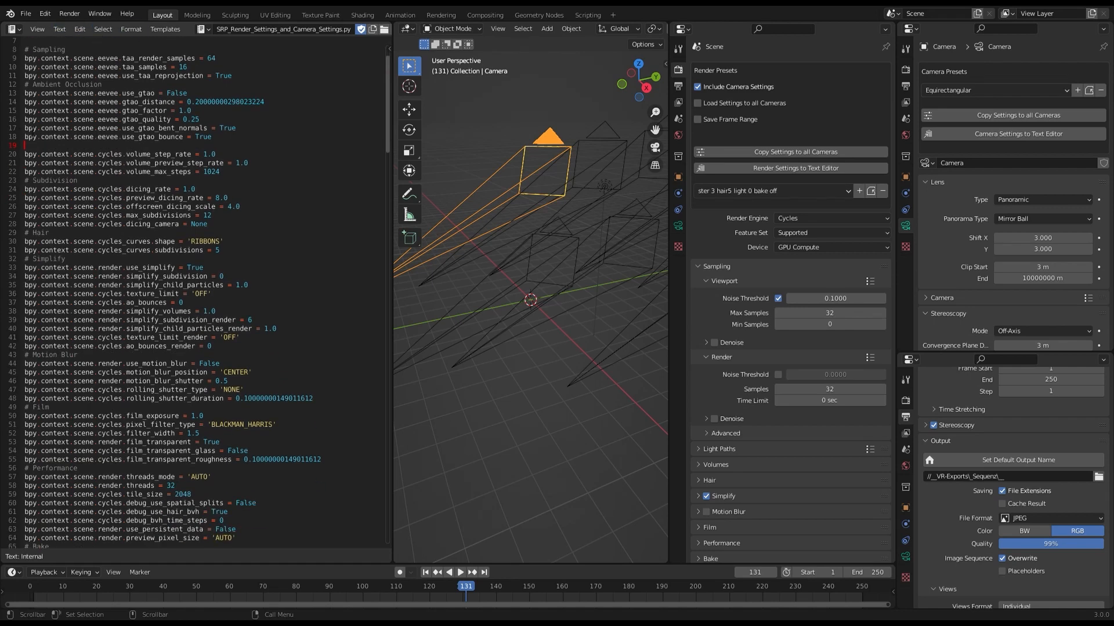
triple_click(313, 156)
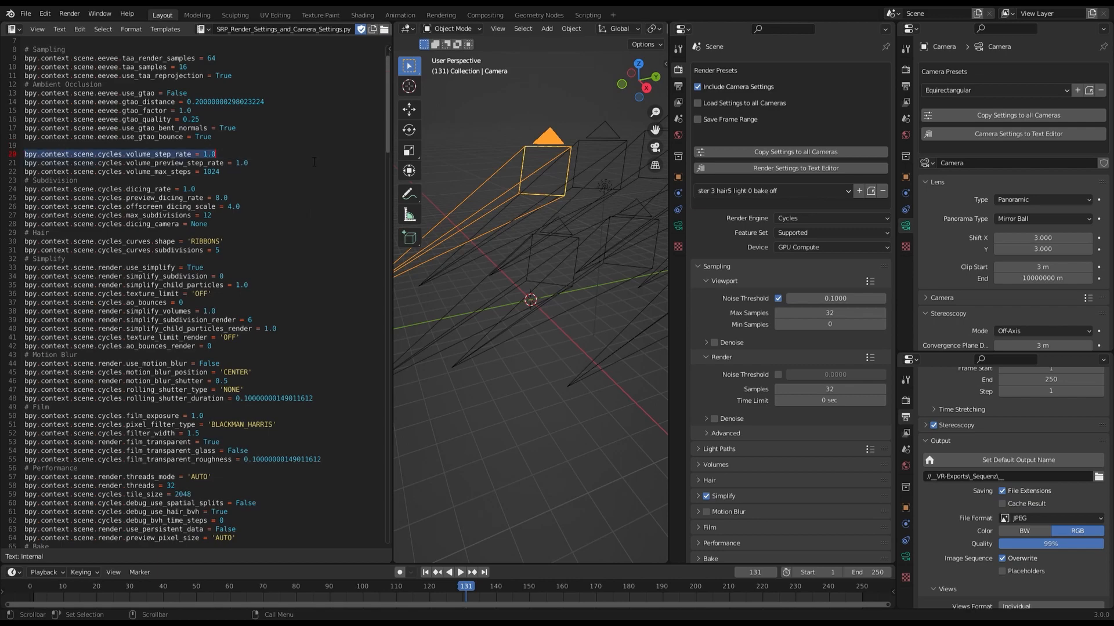
drag(314, 161, 359, 543)
key(BackSpace)
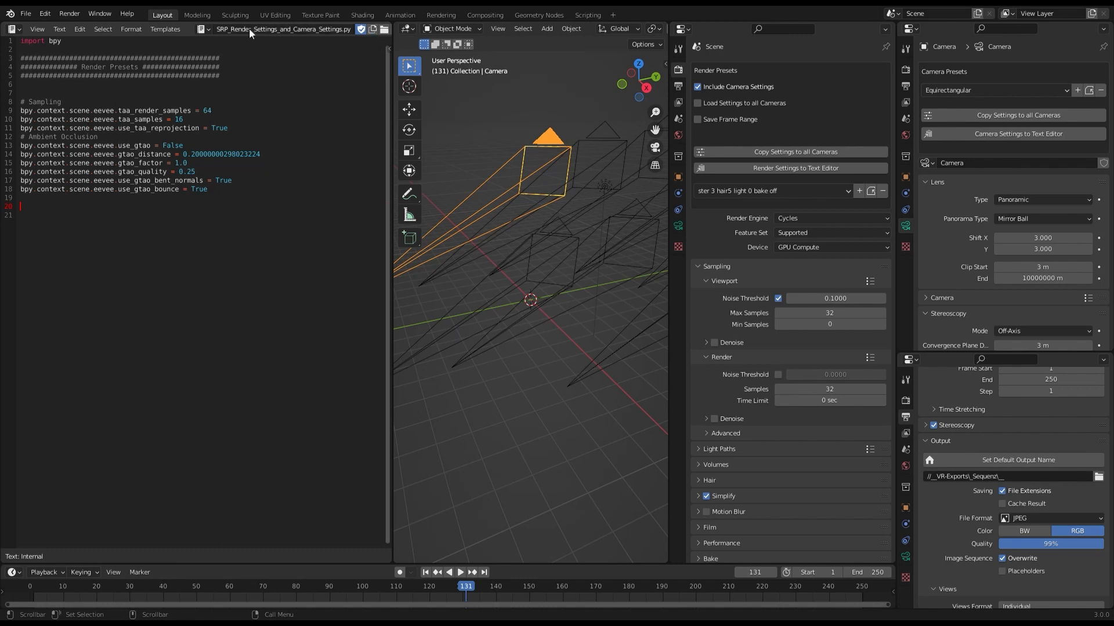
Test the trimmed script by running it on the Default preset with Eevee samples changed to 112 for render and 105 for viewport.
scroll(293, 28, down, 3)
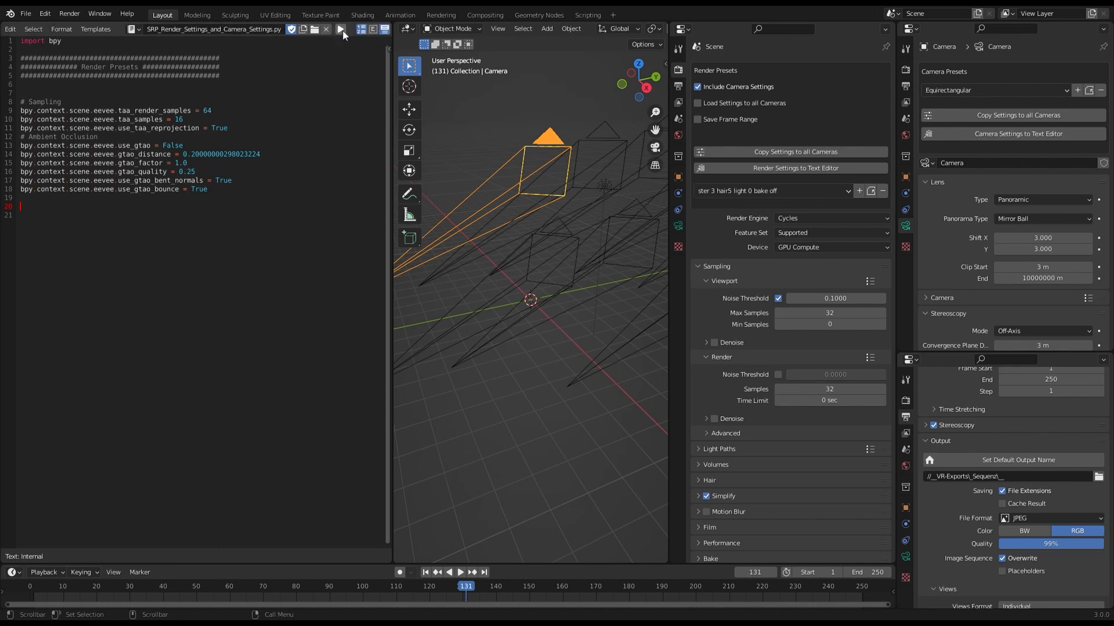
click(341, 29)
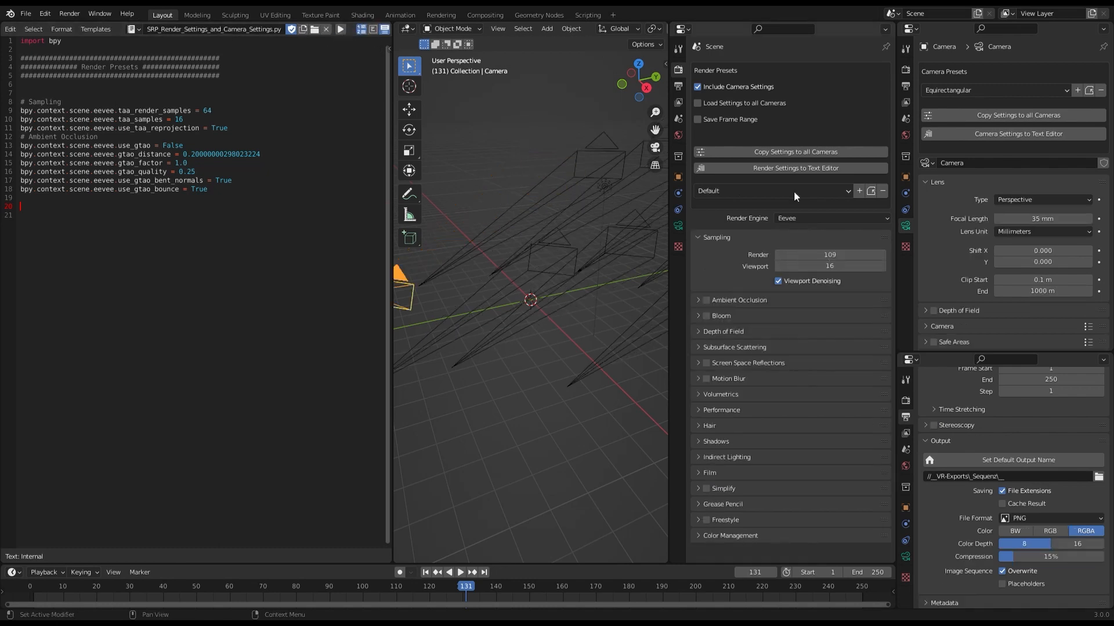
click(341, 30)
drag(822, 254, 875, 266)
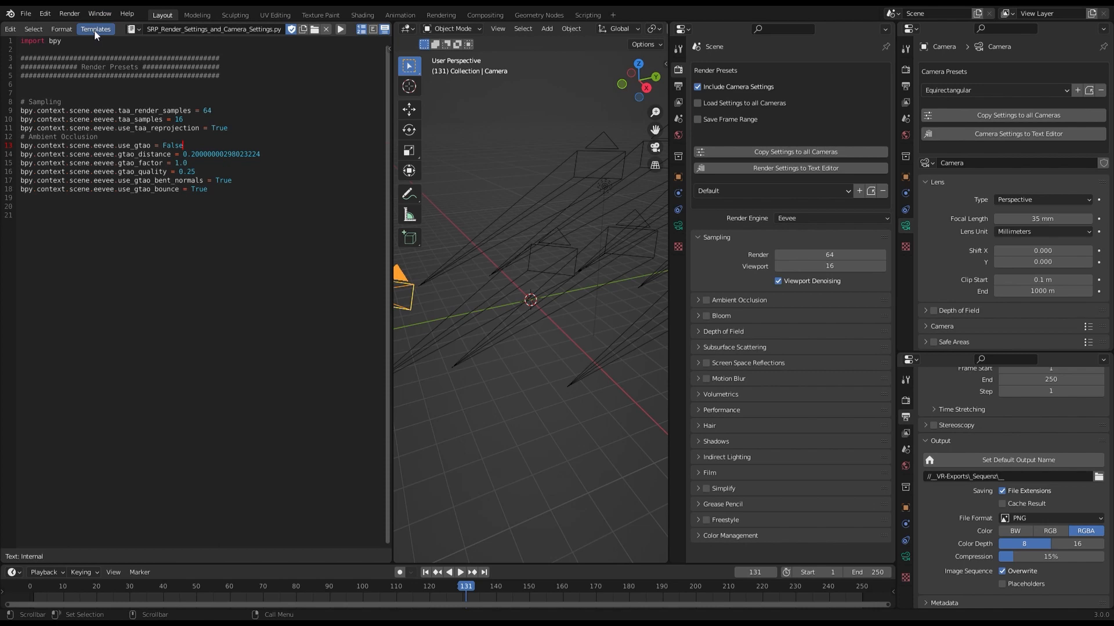
scroll(93, 30, down, 1)
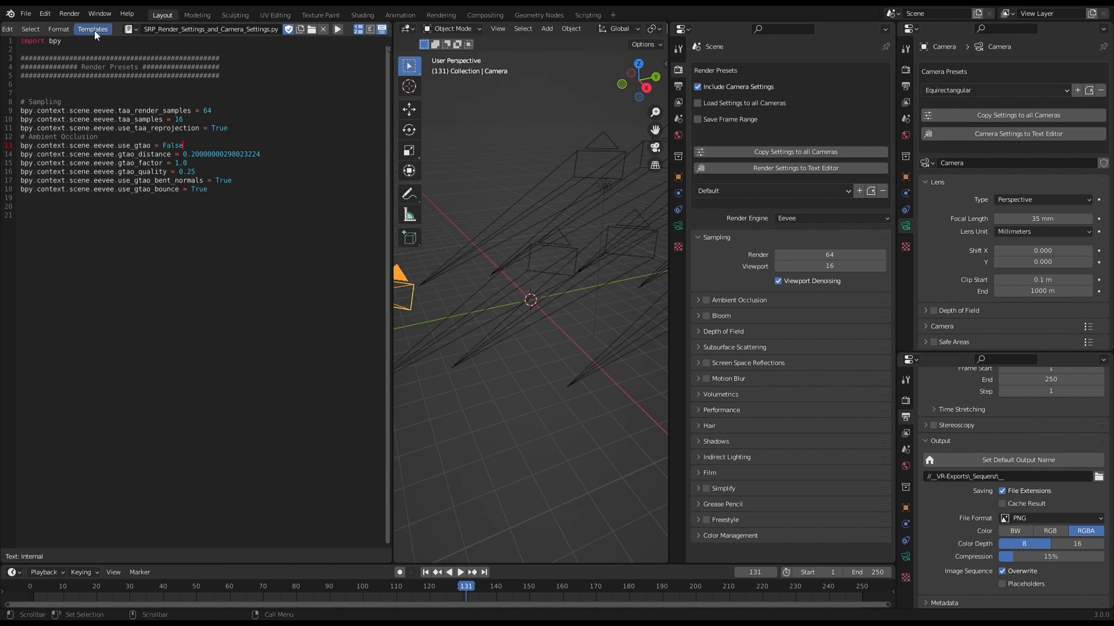
Start saving the trimmed script as a new file named Eevee_only_samples_and_AO.py.
scroll(94, 30, up, 2)
click(59, 29)
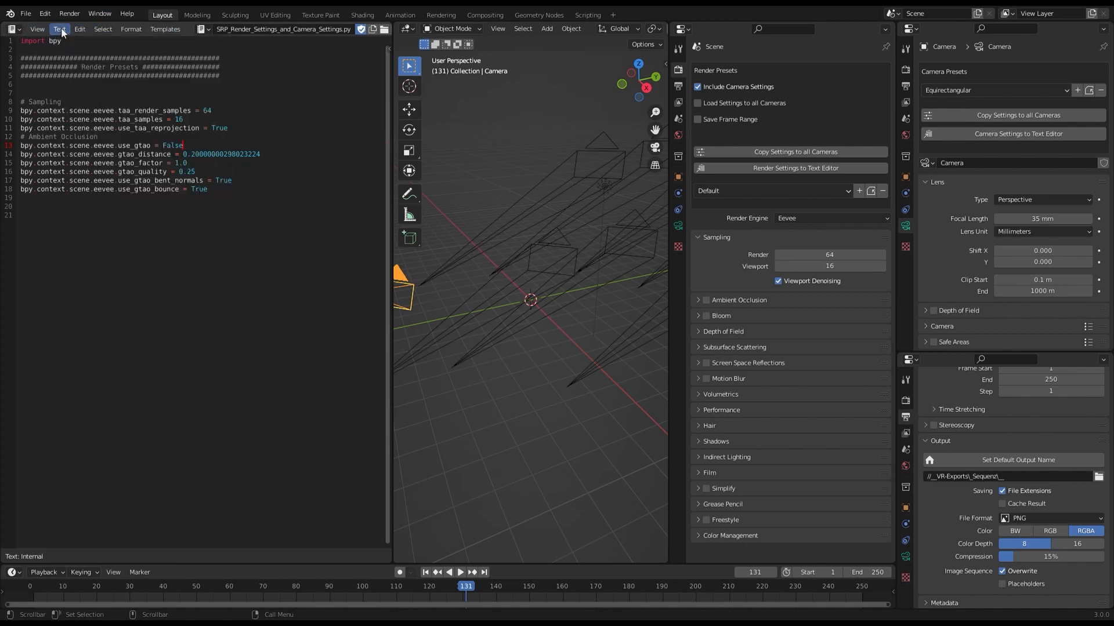
click(61, 28)
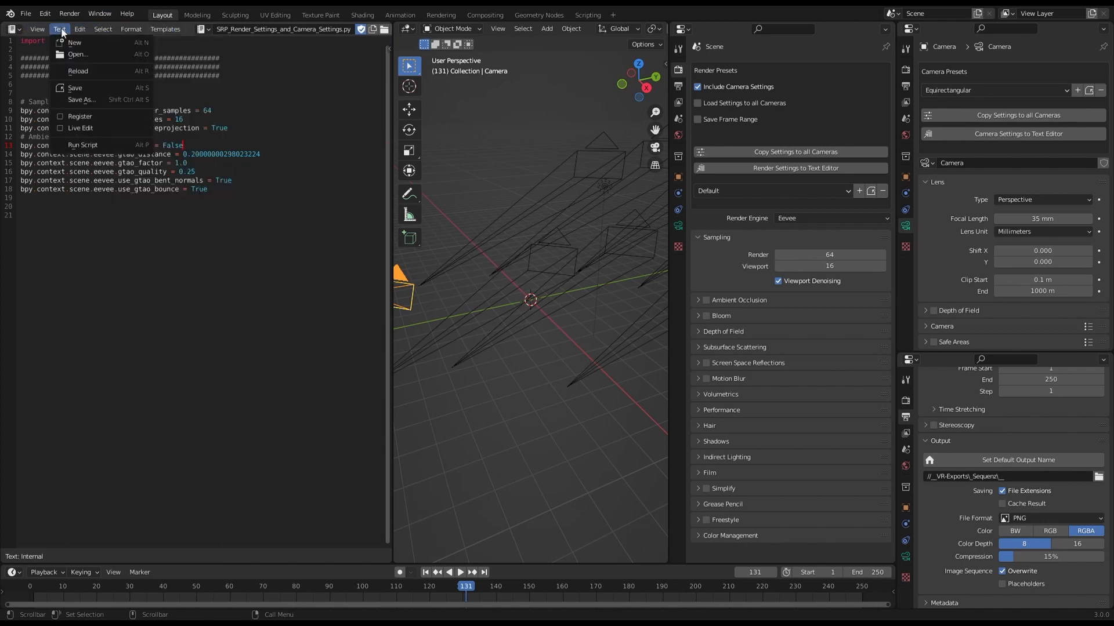
click(85, 100)
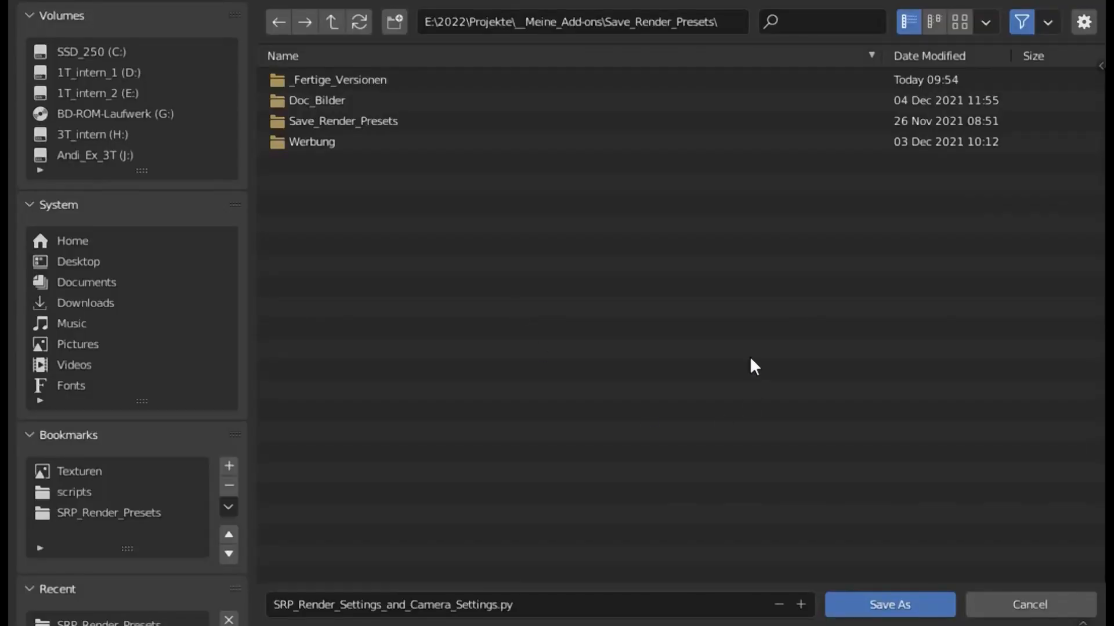
click(459, 610)
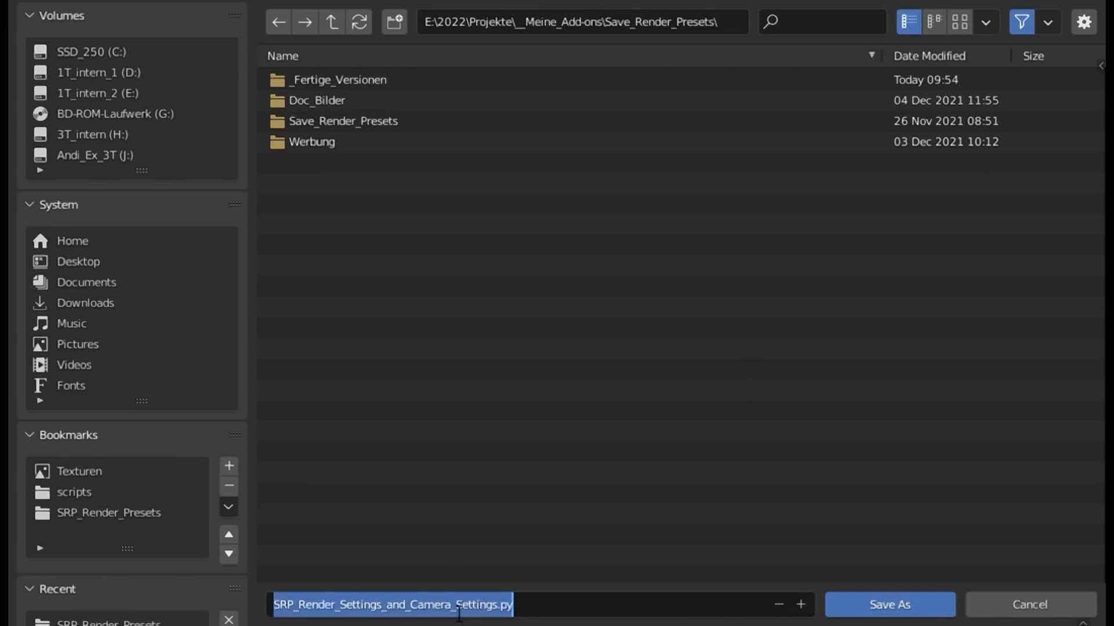
text(Eevee_only_m)
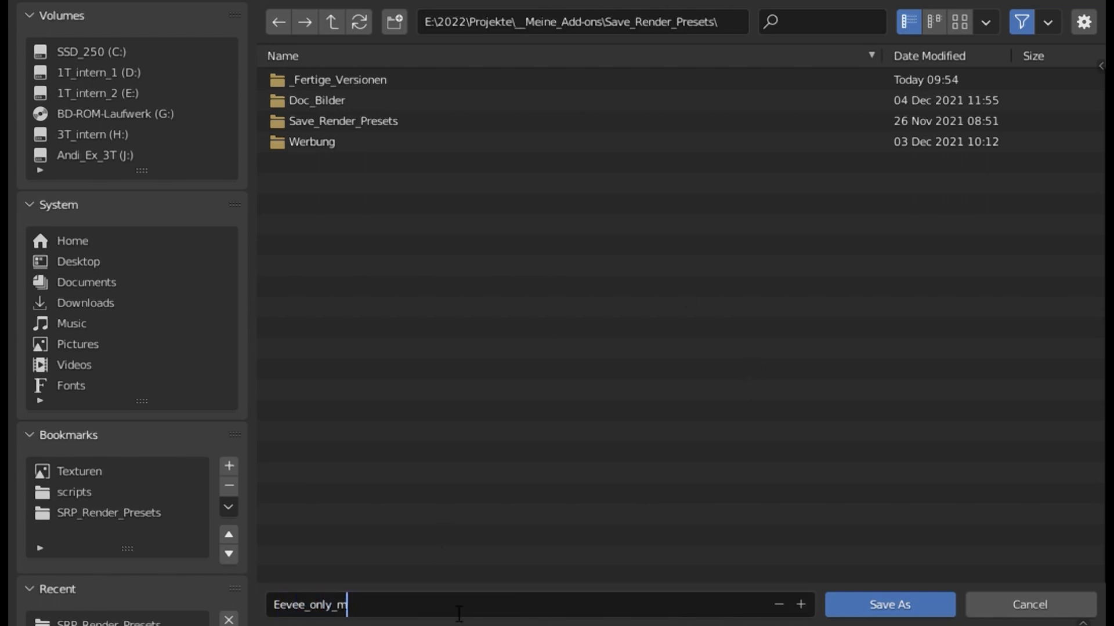
key(BackSpace)
text(samples_and_AO.py)
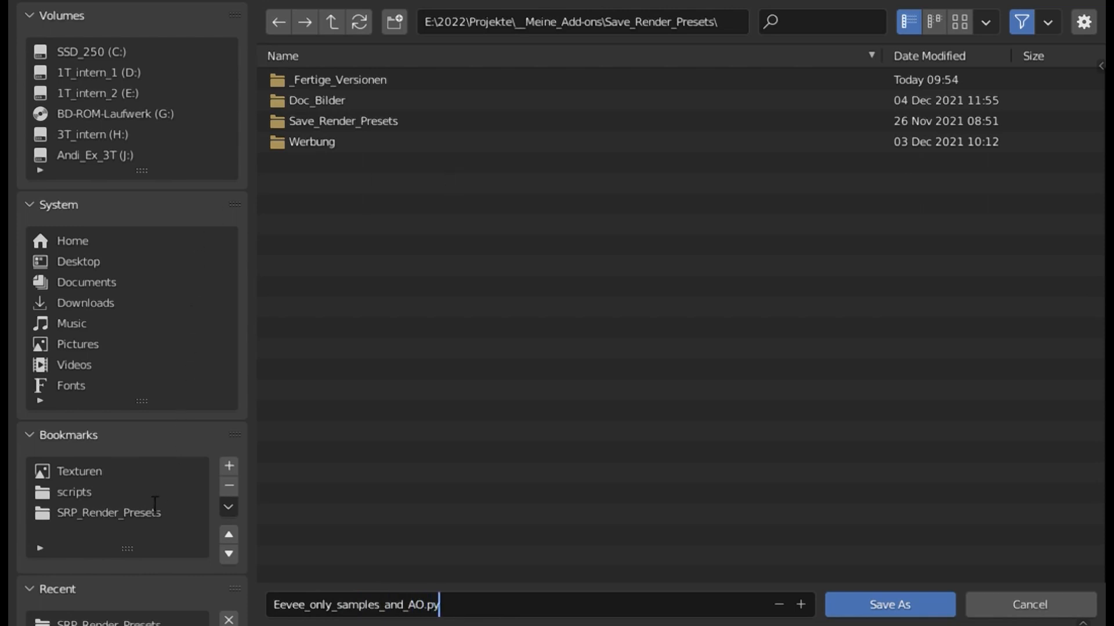
Save the script file into the render_presets folder inside the bookmarked SRP_Render_Presets directory.
click(130, 514)
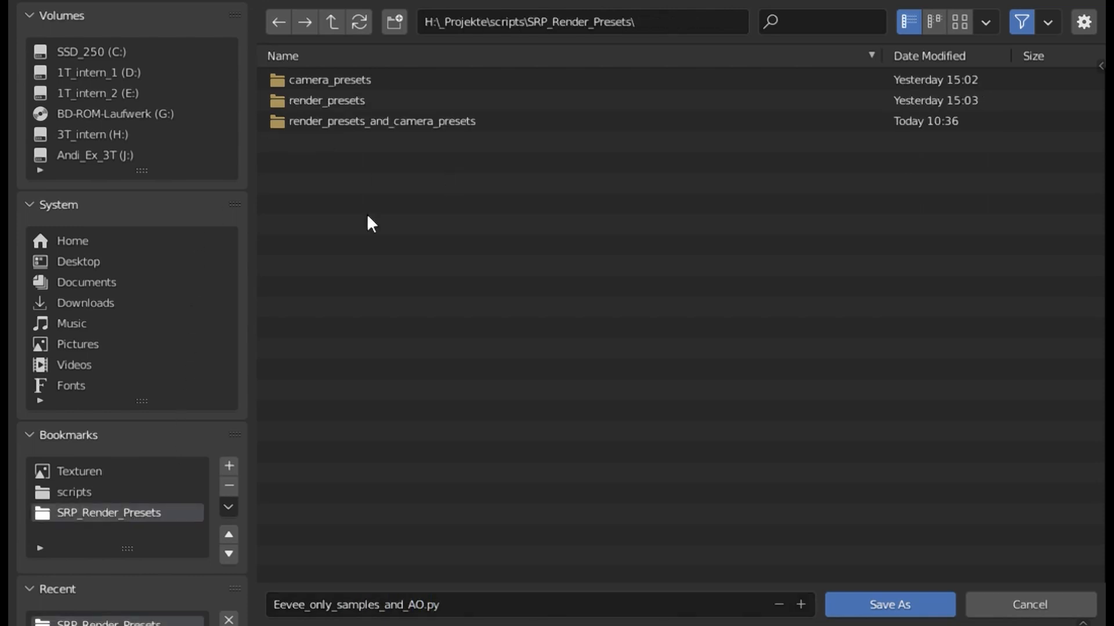
click(358, 102)
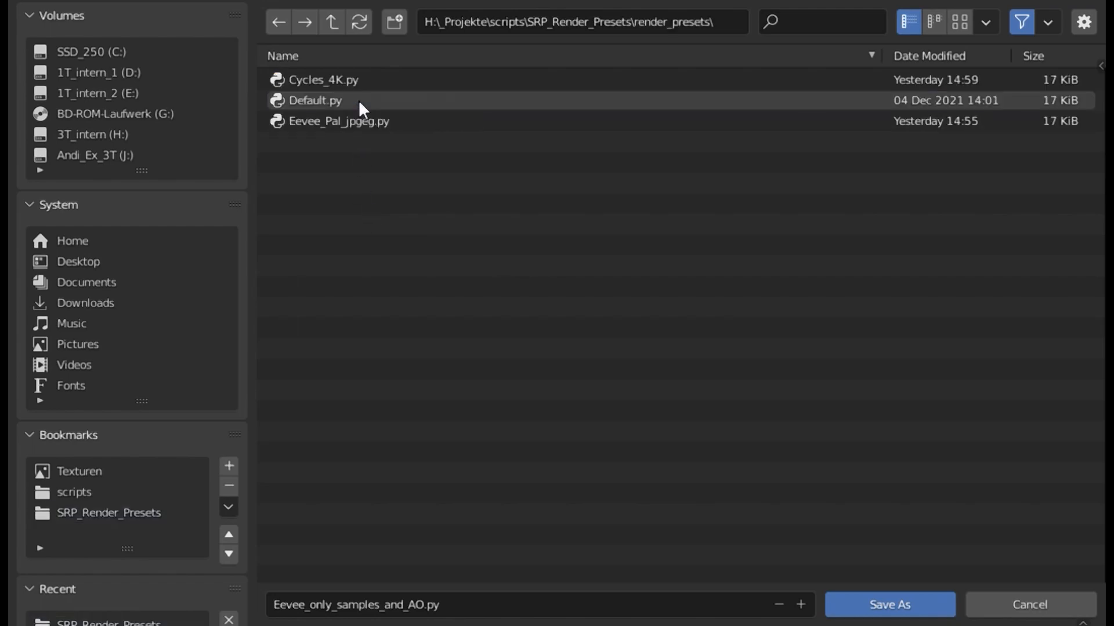
click(899, 603)
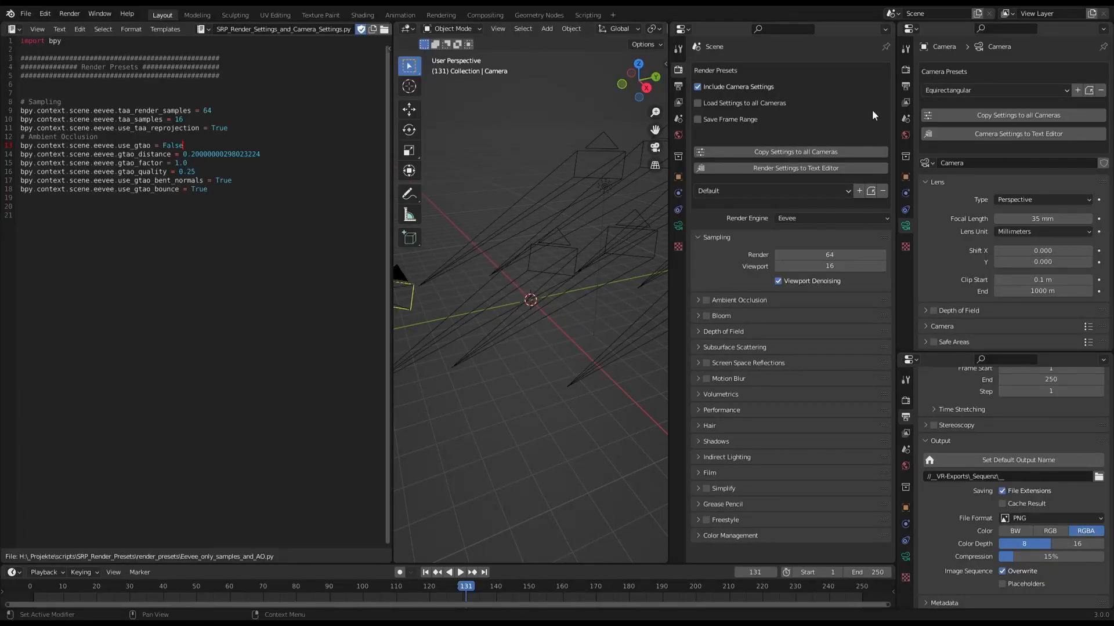
Turn off including camera settings in render presets and open the list of saved render presets.
click(698, 86)
click(747, 186)
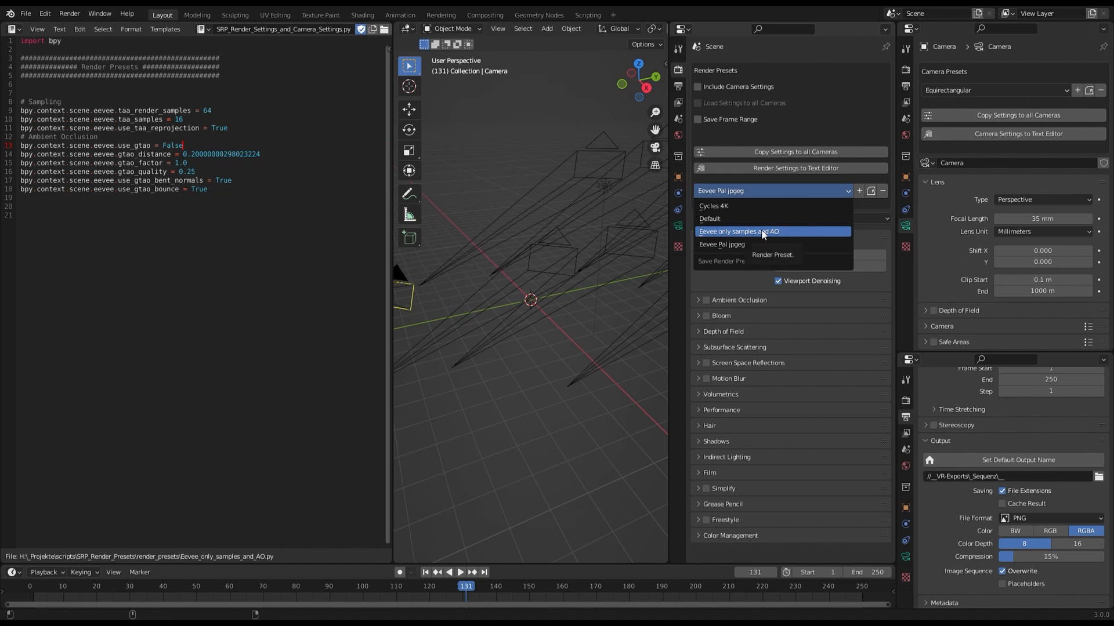
Load the Equirectangular camera preset, replace it with the orthographic preset and copy those settings to all cameras.
click(951, 90)
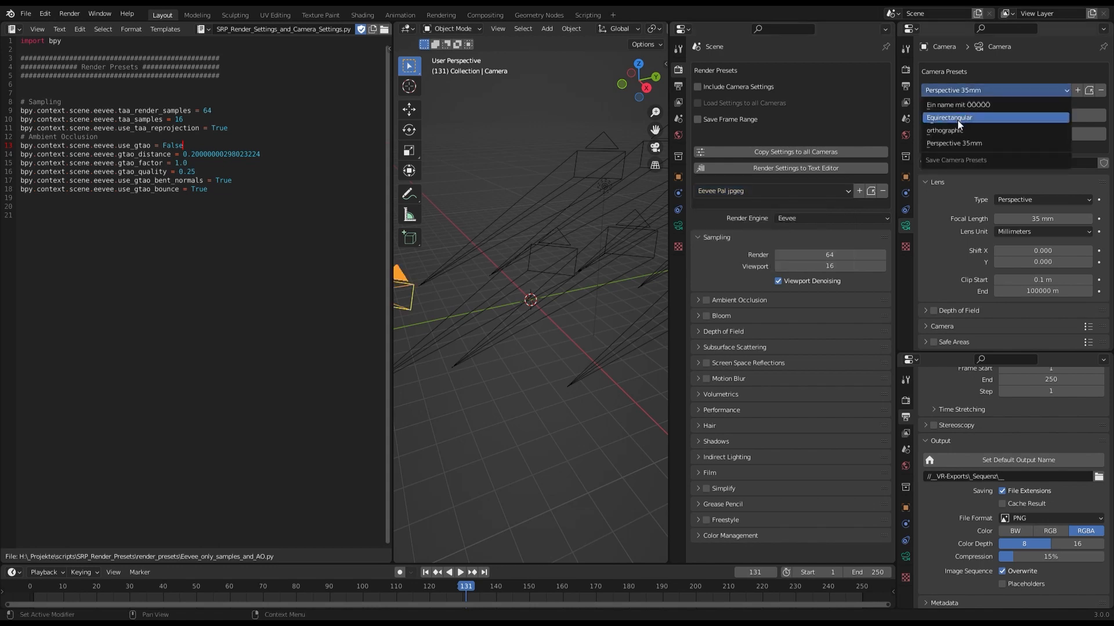
click(957, 119)
click(951, 90)
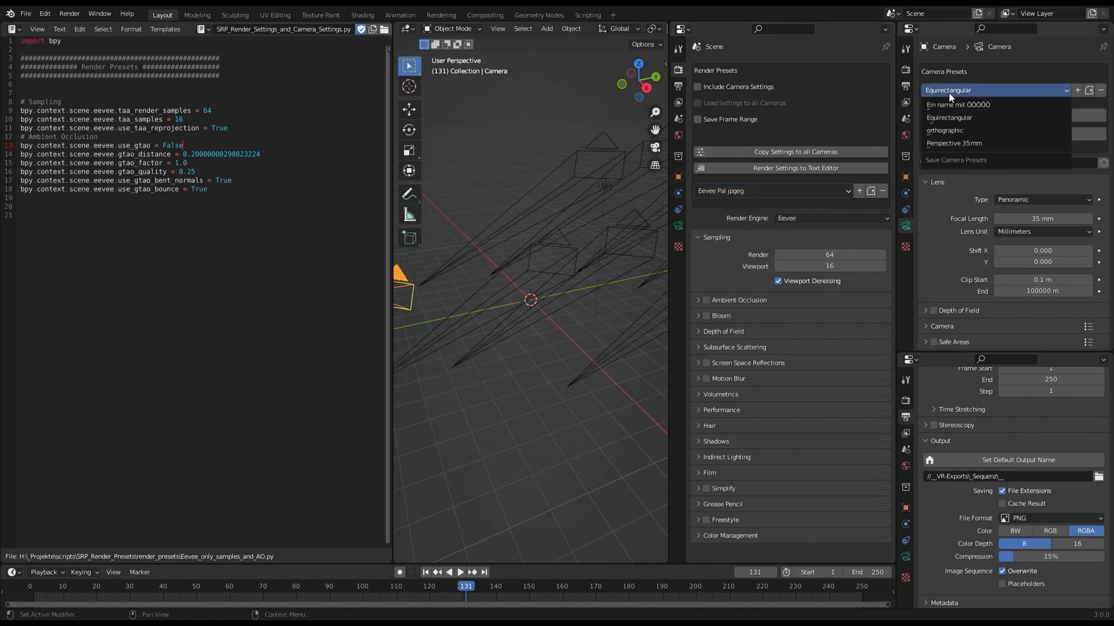
click(954, 133)
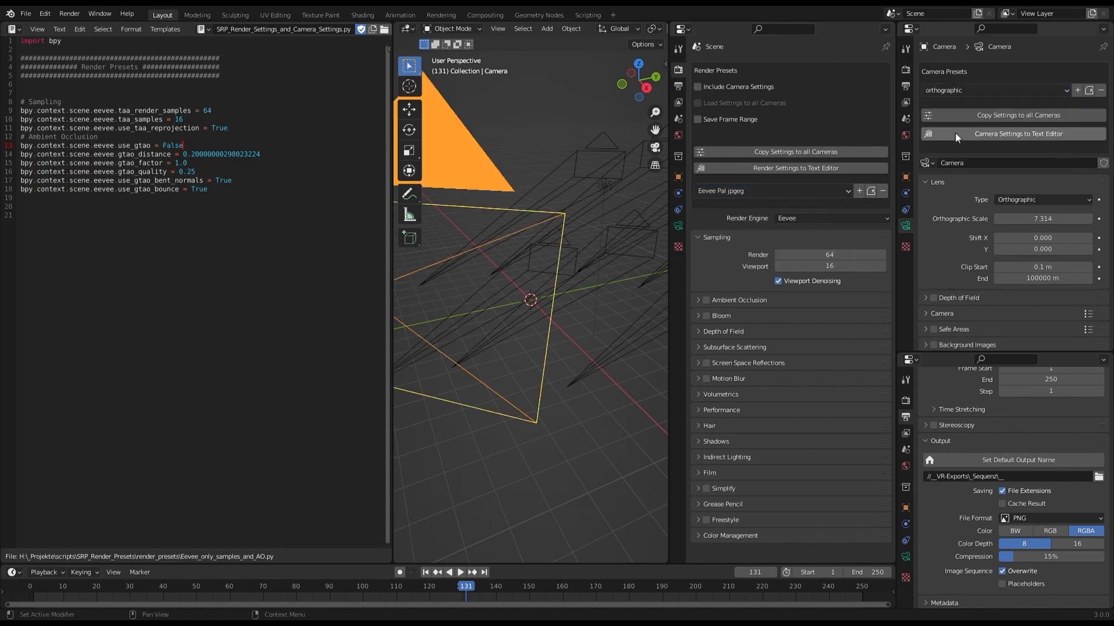
click(980, 116)
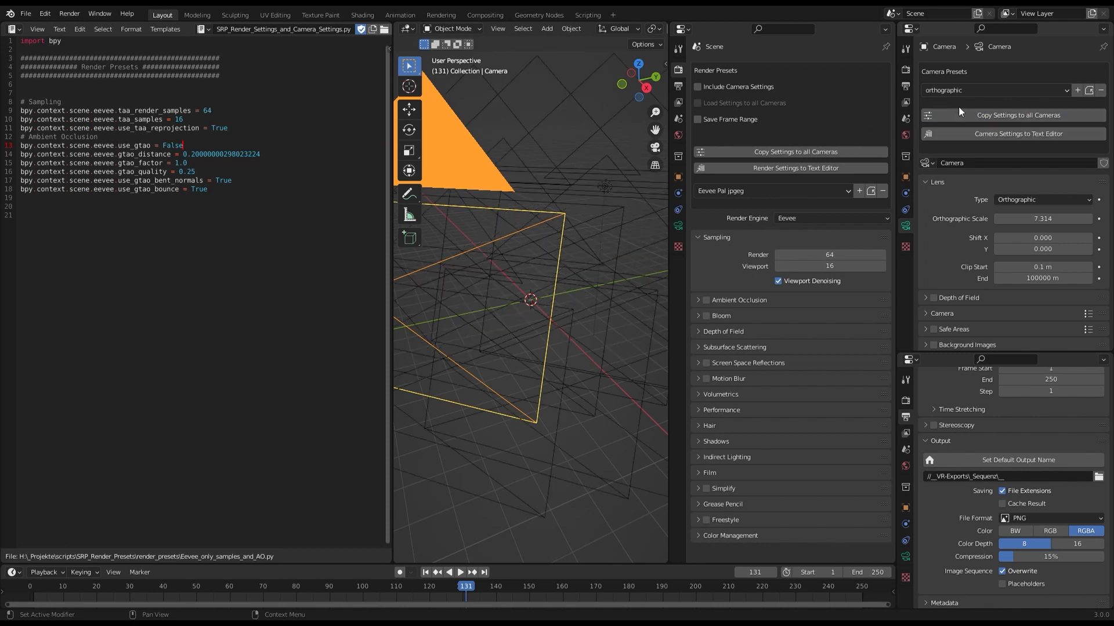
Load the camera preset "Ein name mit ÖÖÖÖÖ" and copy its settings to all cameras.
click(954, 91)
click(955, 105)
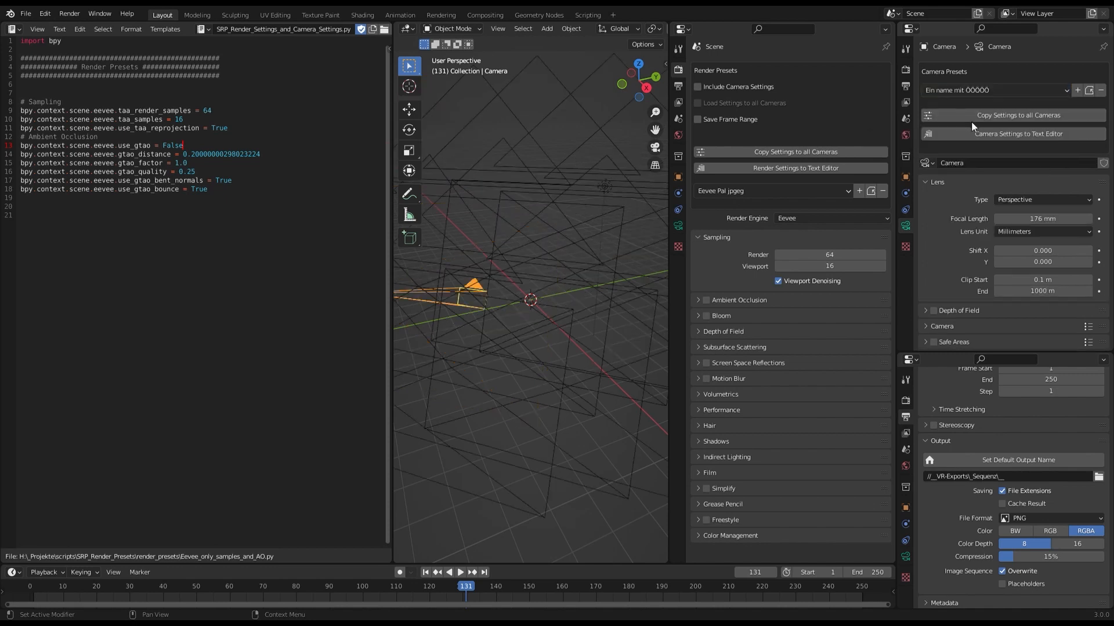
click(972, 116)
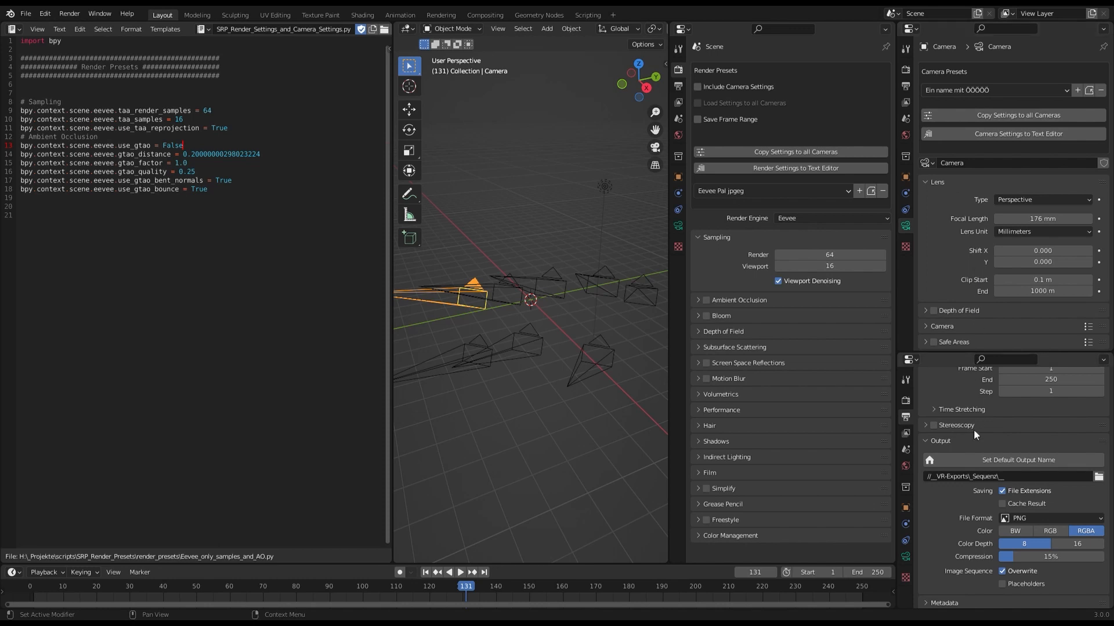
Apply the add-on's default output name to the render output path and deselect the camera.
click(1013, 457)
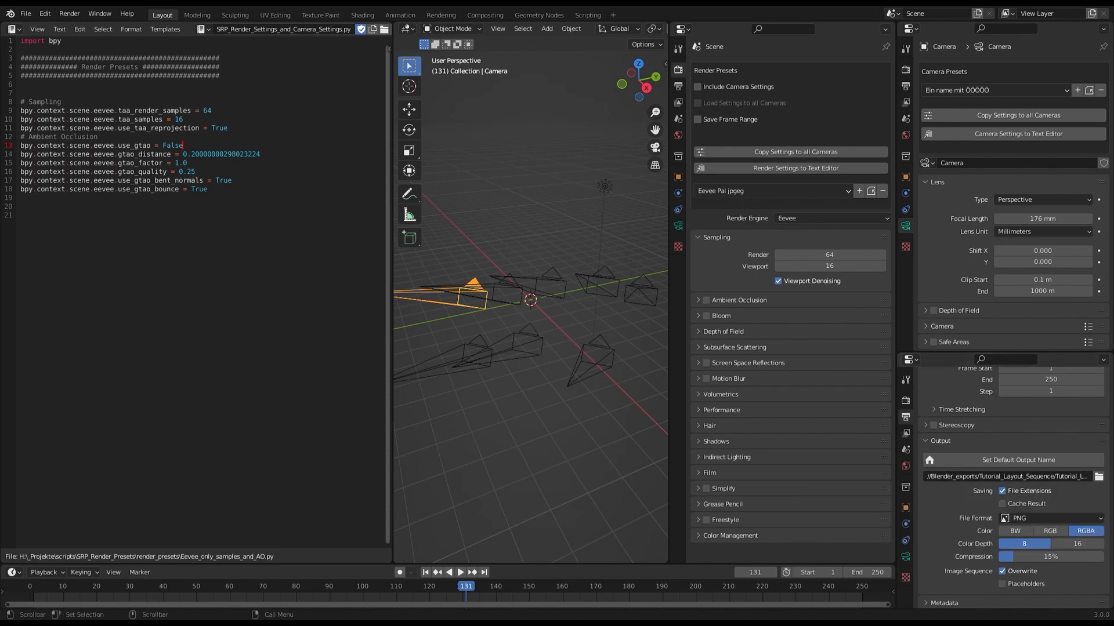
click(539, 204)
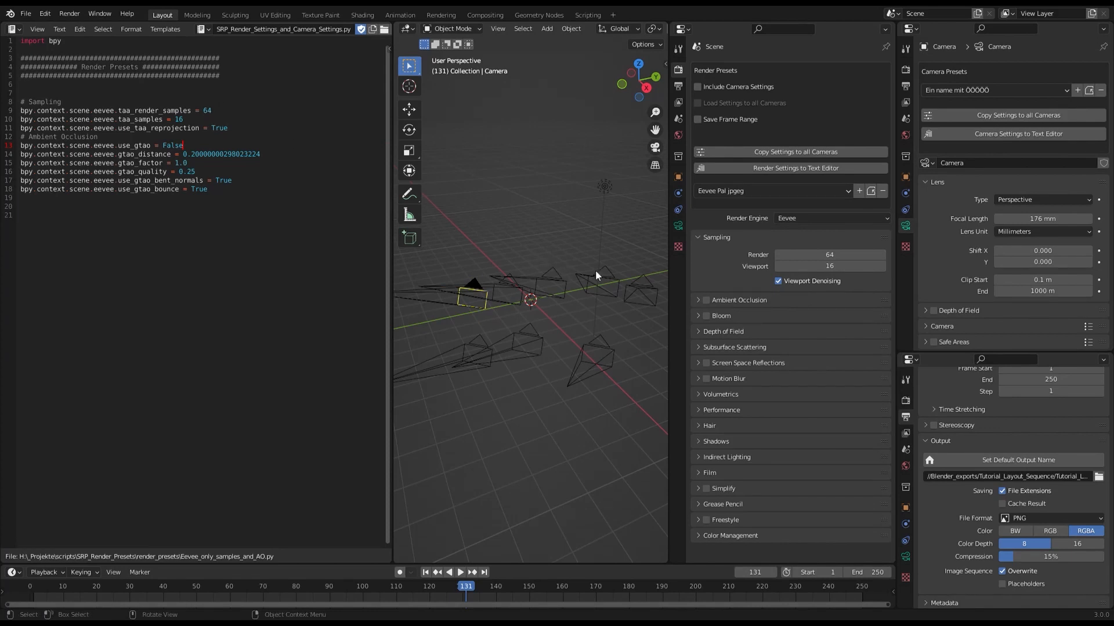
In the Save Render Presets add-on preferences, disable the Default Name Button and enable it again.
click(45, 13)
click(75, 191)
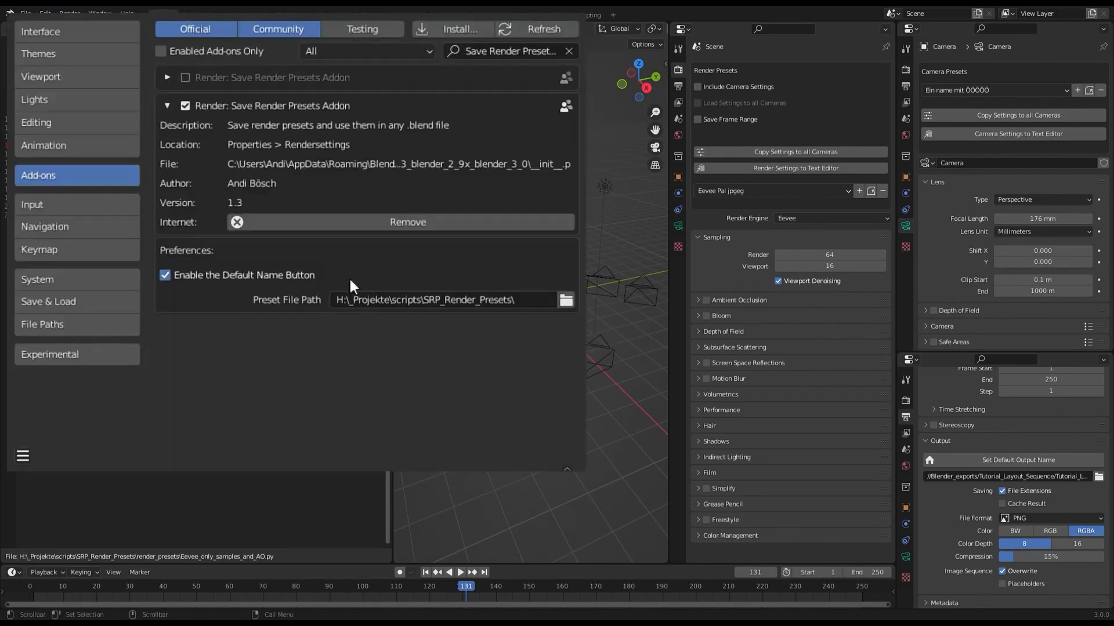
click(166, 275)
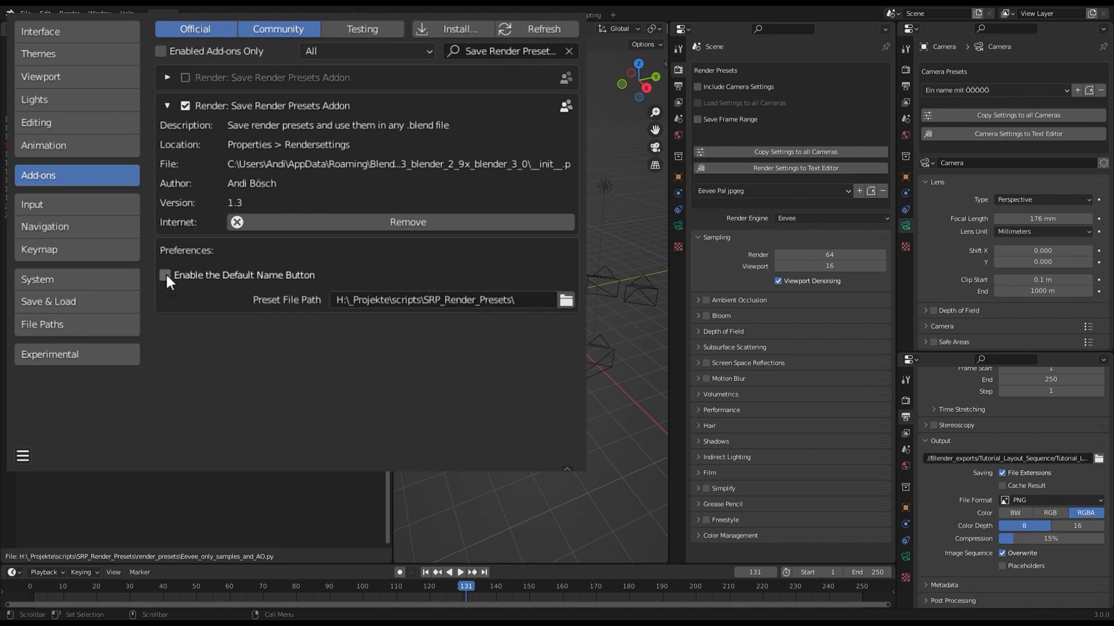
click(166, 275)
click(166, 274)
click(166, 275)
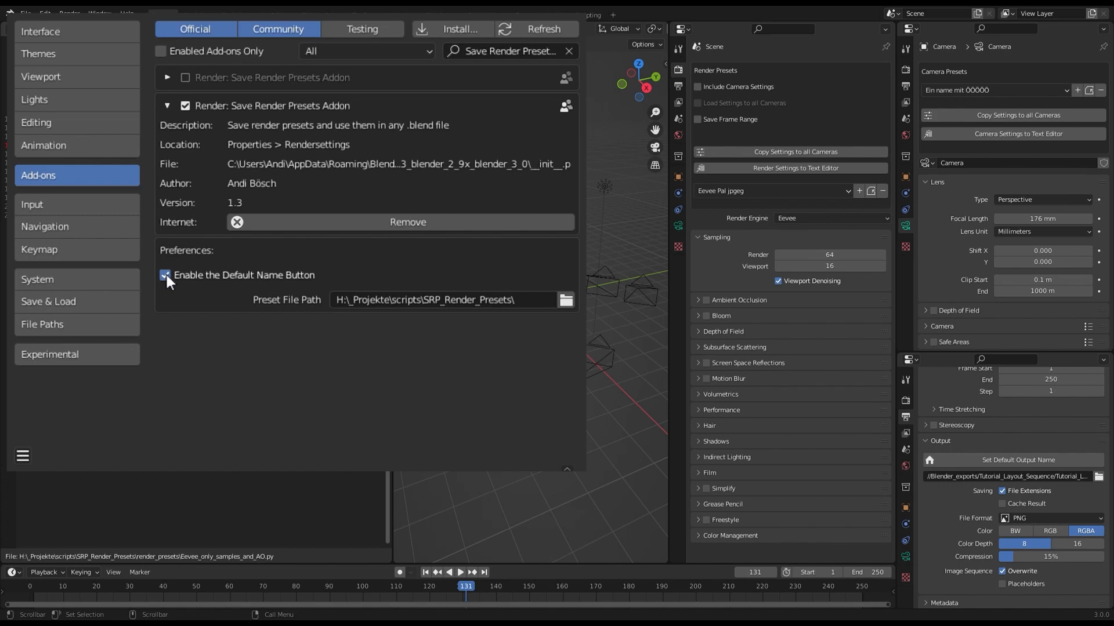